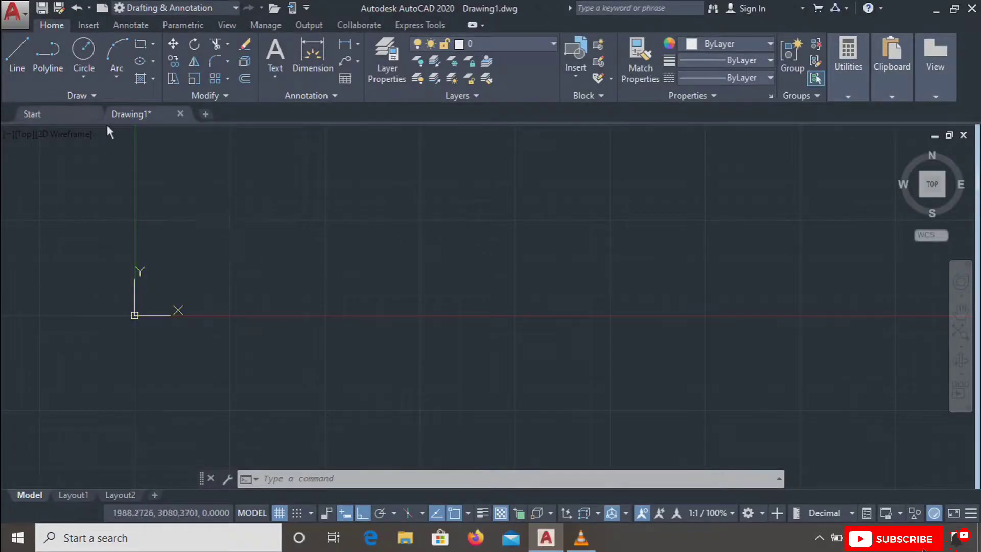
Step: Draw a wide rectangle with the REC command by picking two opposite corners in the upper left
key("Escape")
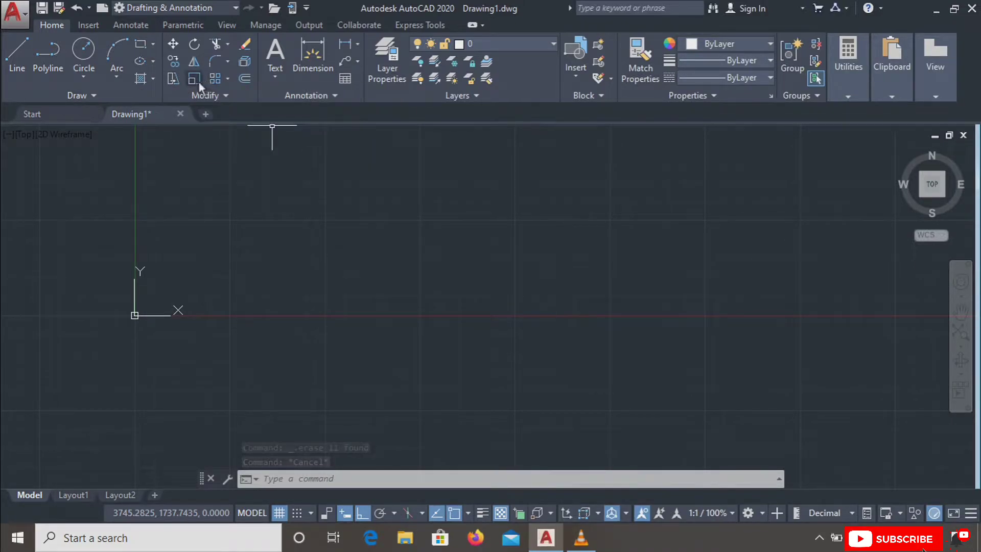
scroll(209, 258, "up", 4)
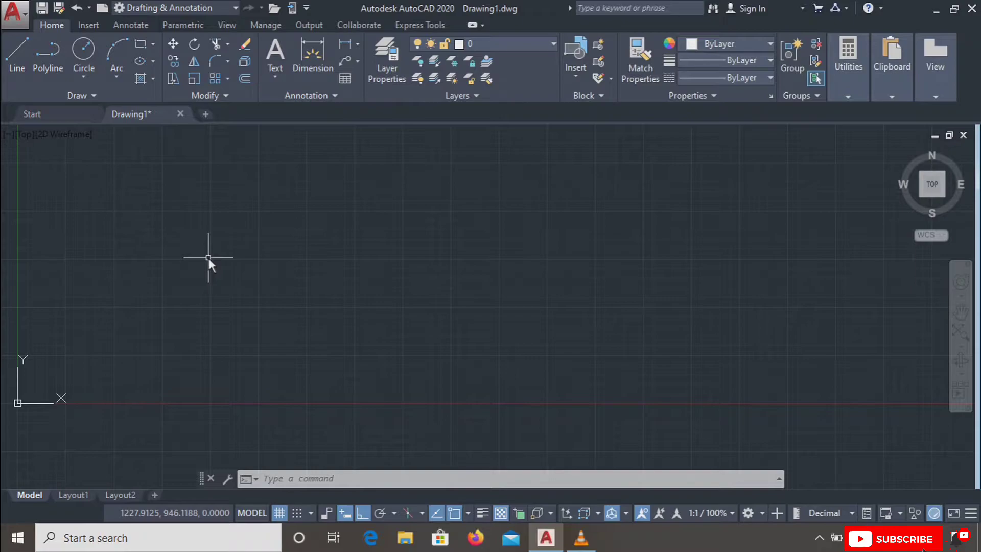
scroll(209, 258, "up", 2)
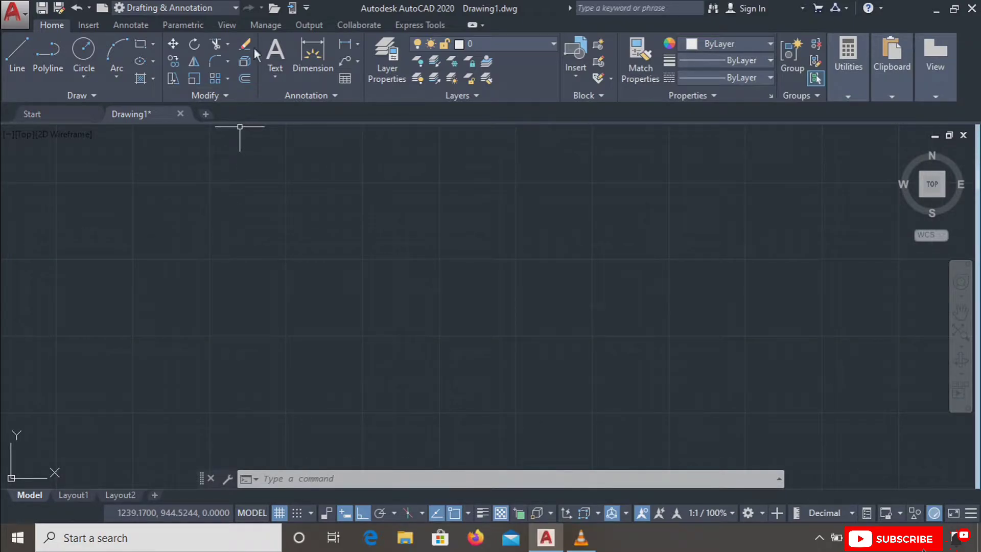
key("Escape")
key("Escape")
key("Escape")
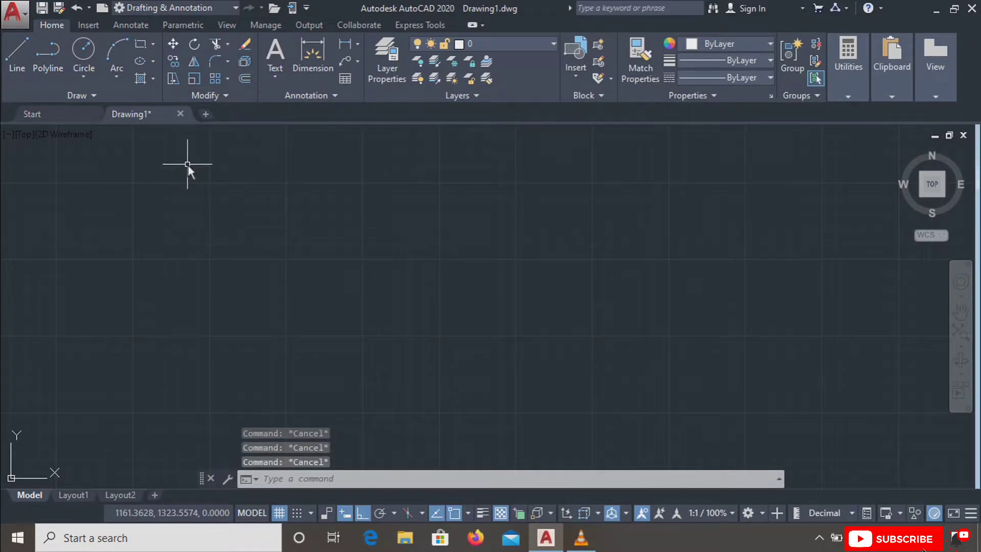
type("REC")
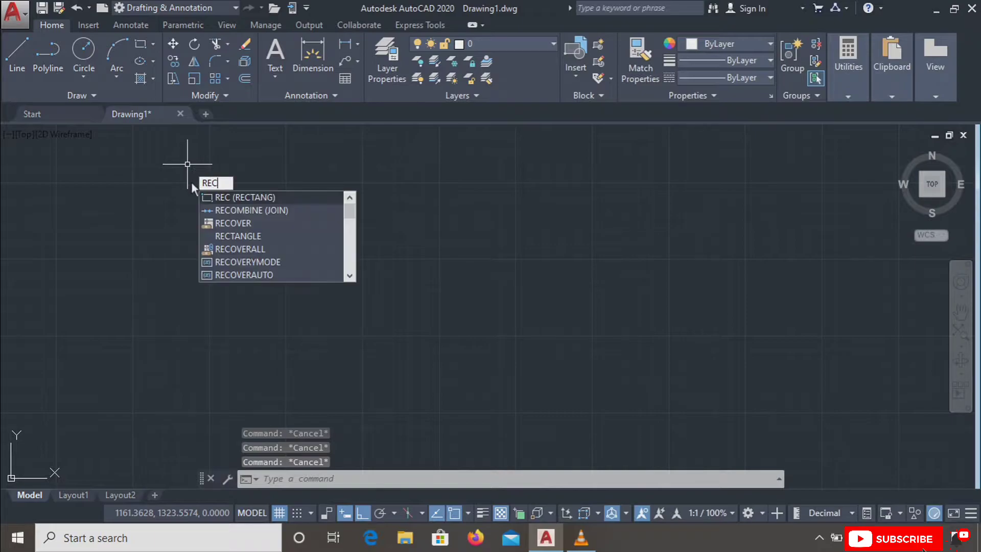
key("Return")
left_click(190, 192)
left_click(458, 323)
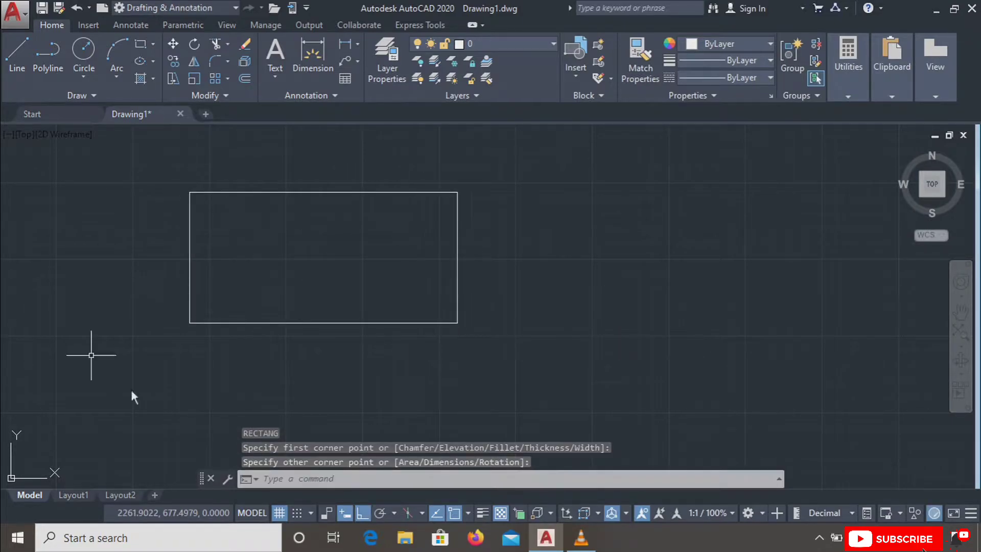
Step: Test-select the new rectangle with selection windows and an edge pick, then deselect it
key("Escape")
left_click(554, 254)
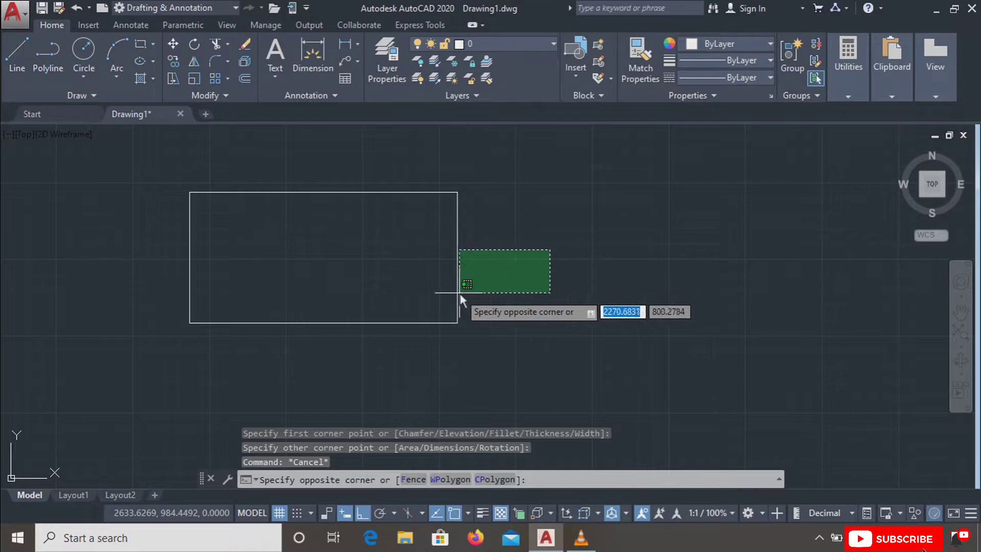
left_click(447, 297)
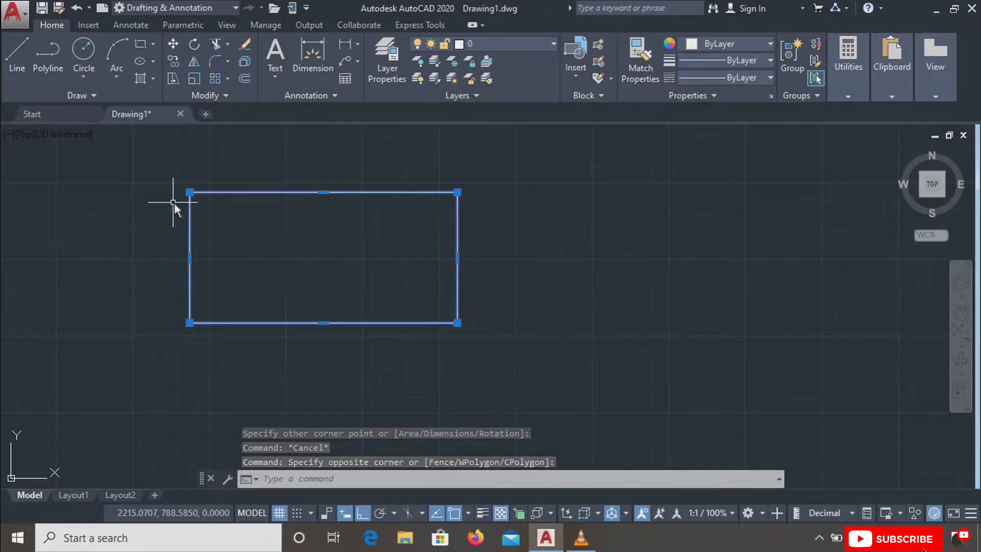
scroll(187, 200, "up", 2)
scroll(187, 199, "down", 2)
key("Escape")
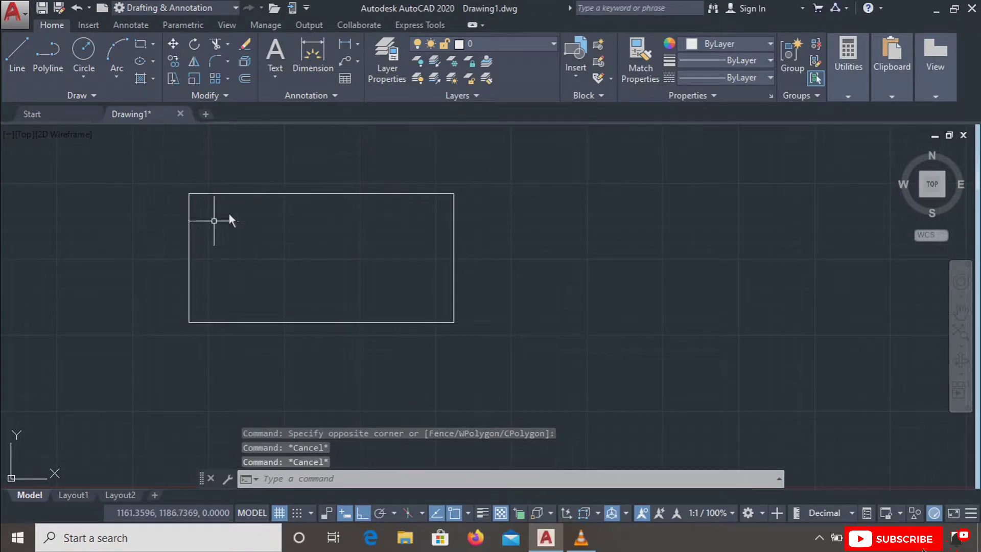
left_click(252, 195)
key("Escape")
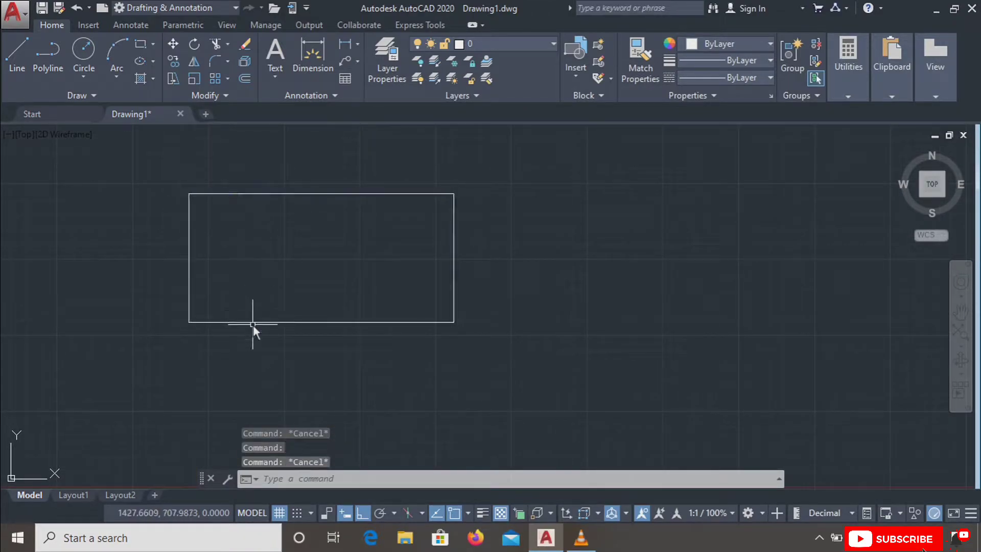
left_click(253, 325)
left_click(235, 340)
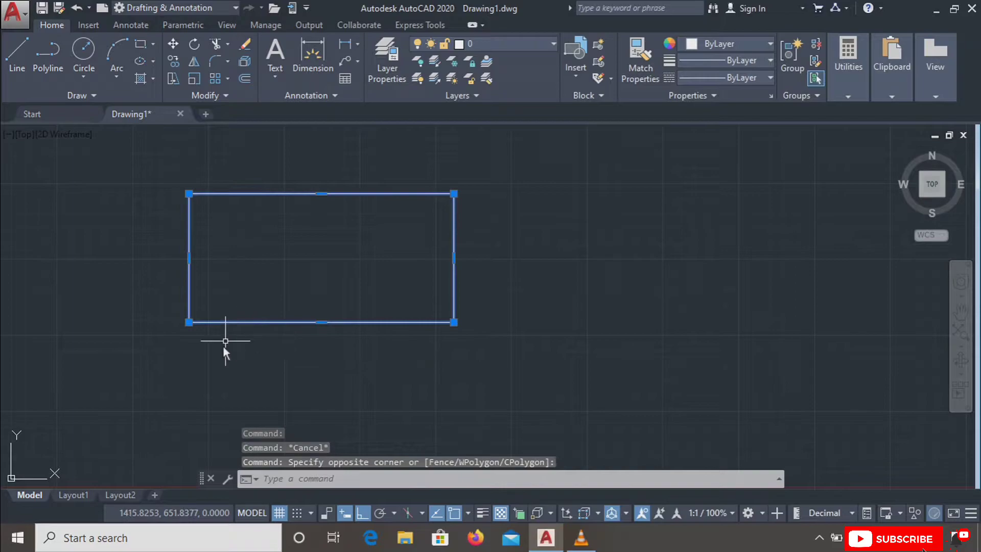
key("Escape")
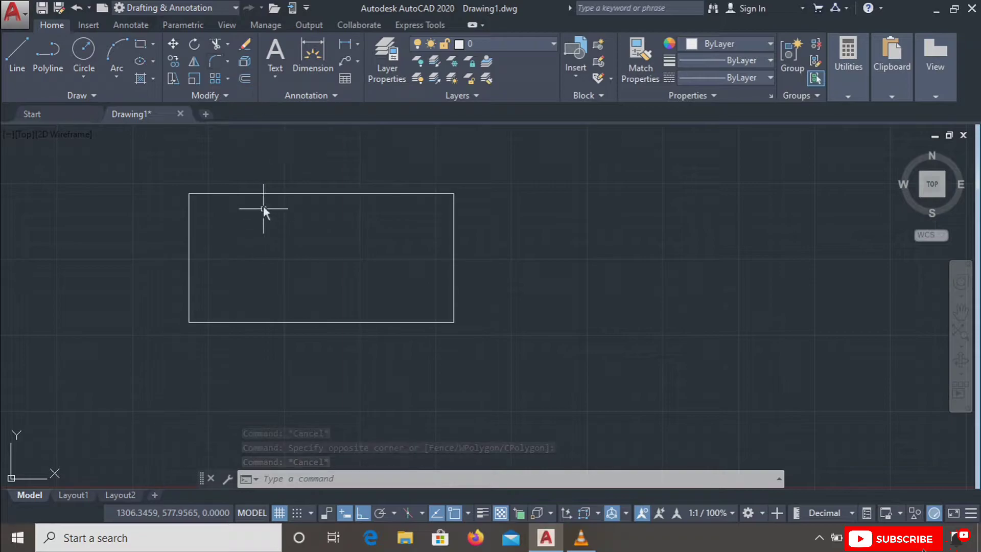
Step: Explode the window-selected rectangle into individual lines
left_click(244, 62)
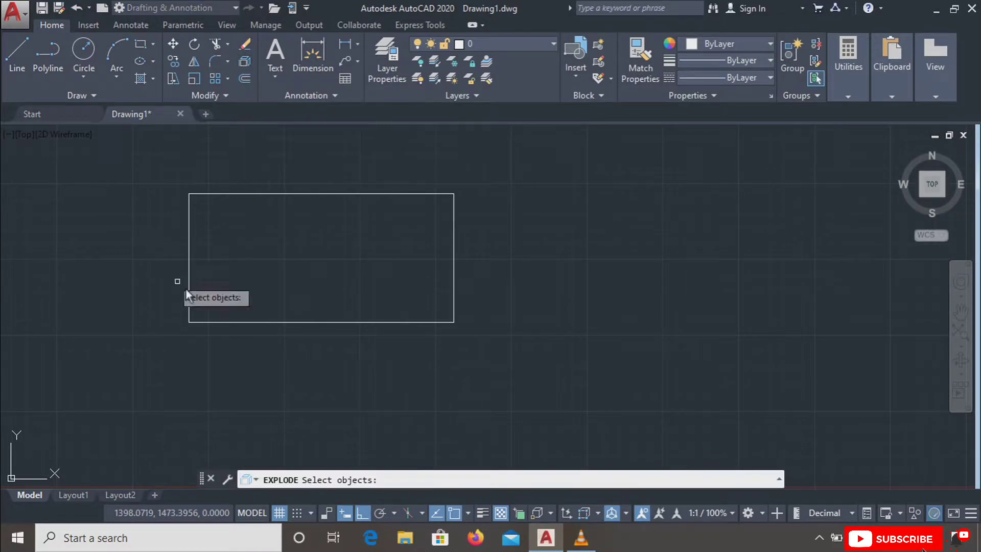
left_click(523, 151)
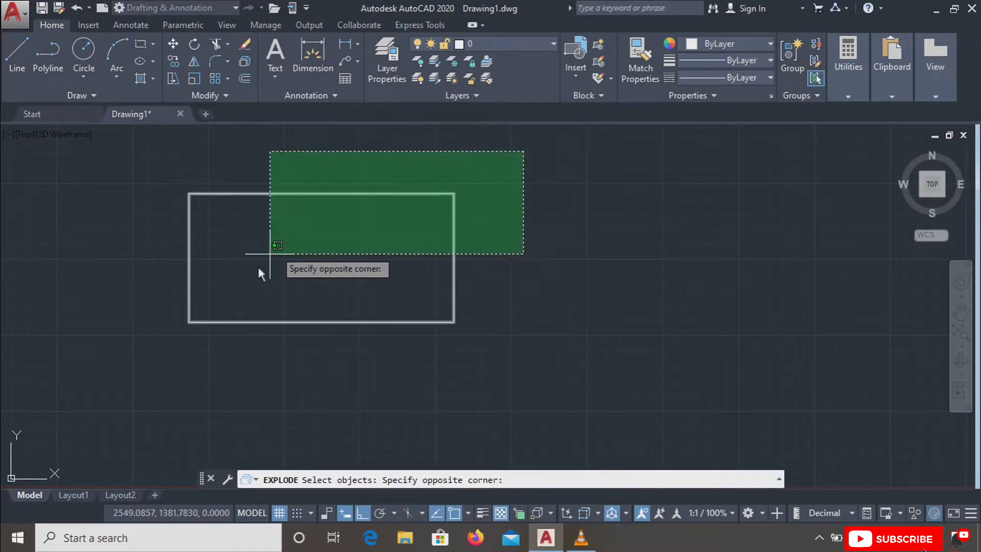
left_click(142, 358)
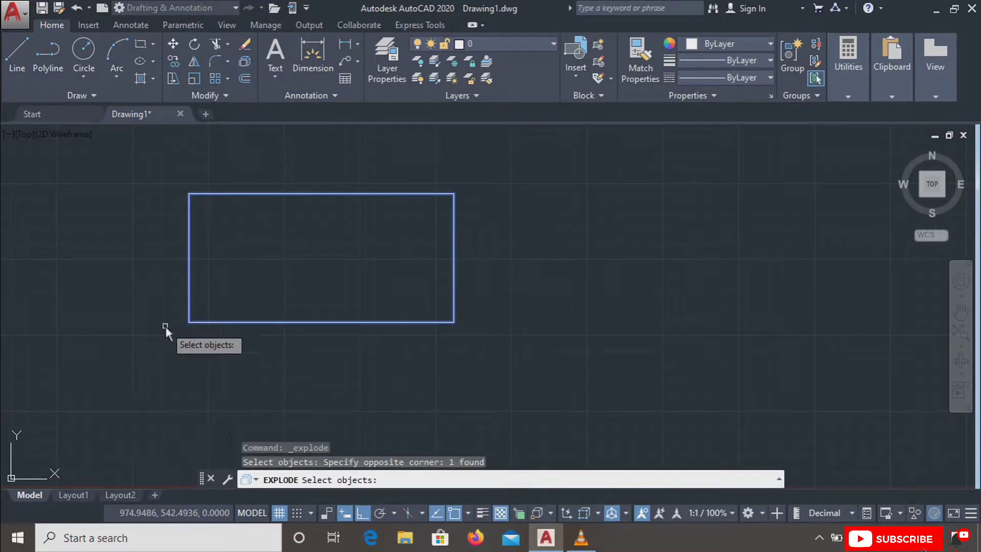
key("Return")
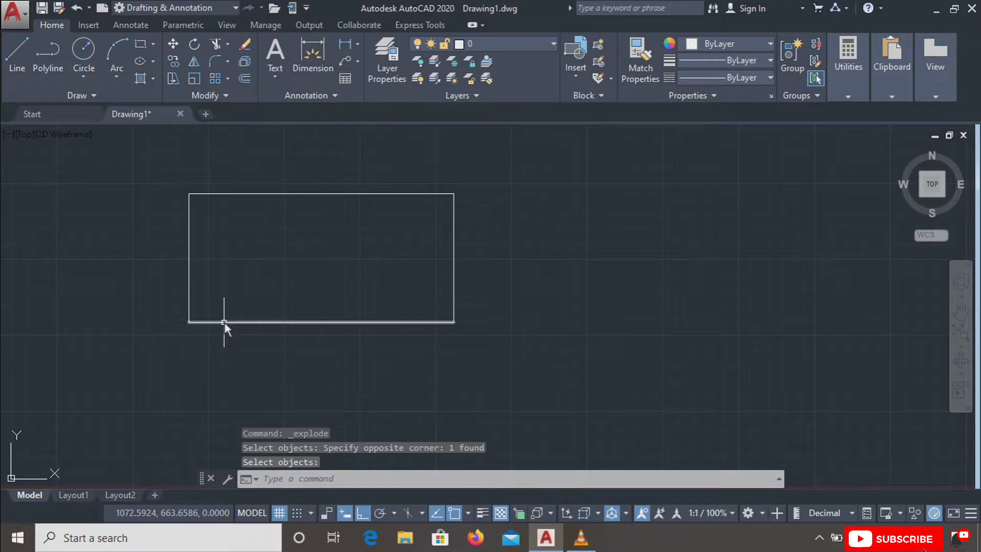
Step: Drag the bottom line upward, then undo the move
left_click(225, 323)
left_click_drag(225, 323, 192, 294)
key("Escape")
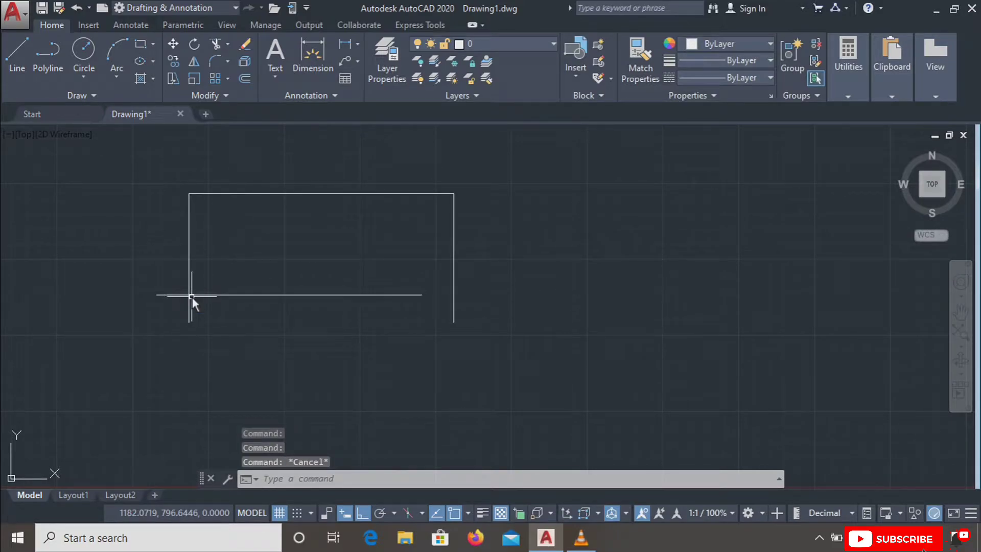
key("ctrl+z")
Step: Test-select the left, bottom and right lines separately to confirm they are independent
left_click(198, 289)
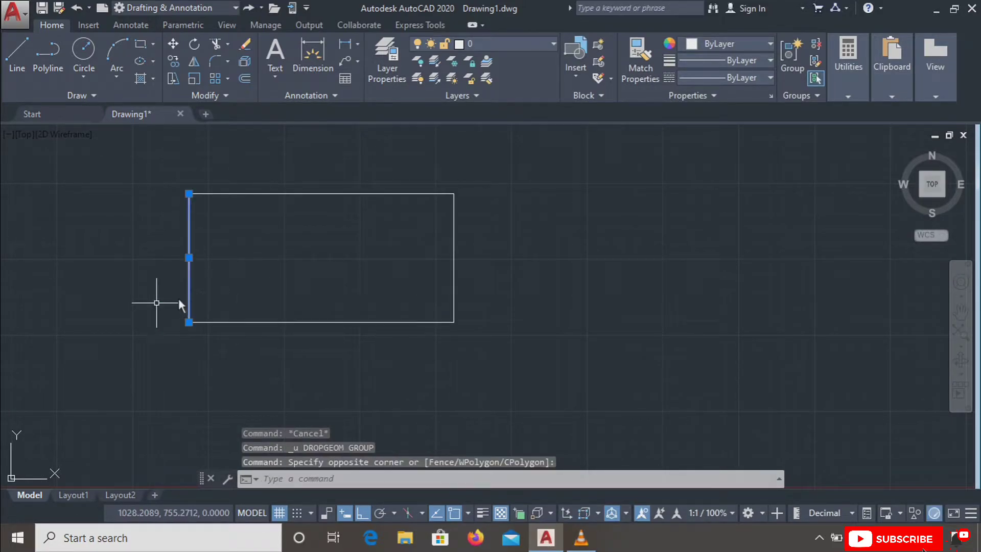
left_click(344, 269)
left_click(332, 365)
key("Escape")
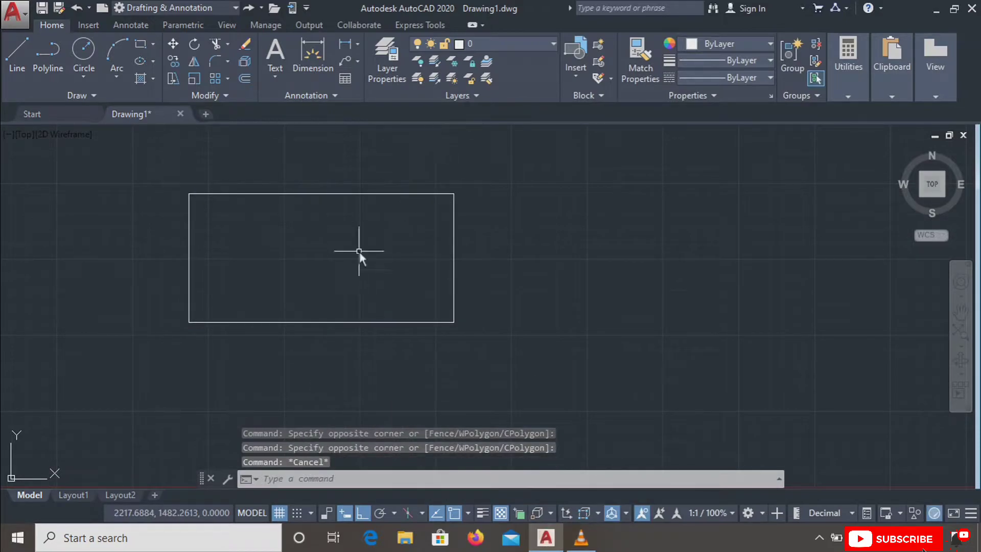
left_click(416, 156)
left_click(373, 244)
left_click(557, 227)
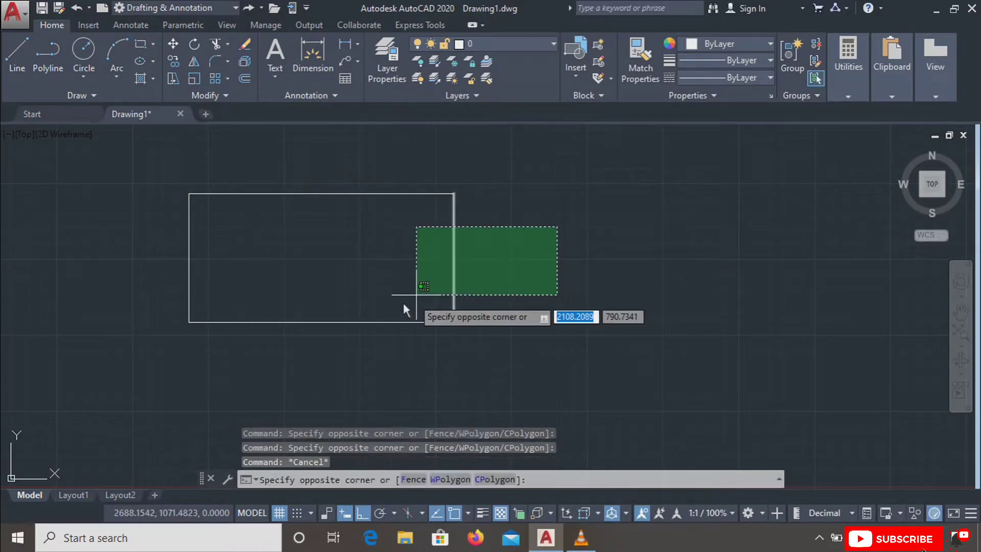
left_click(417, 295)
key("Escape")
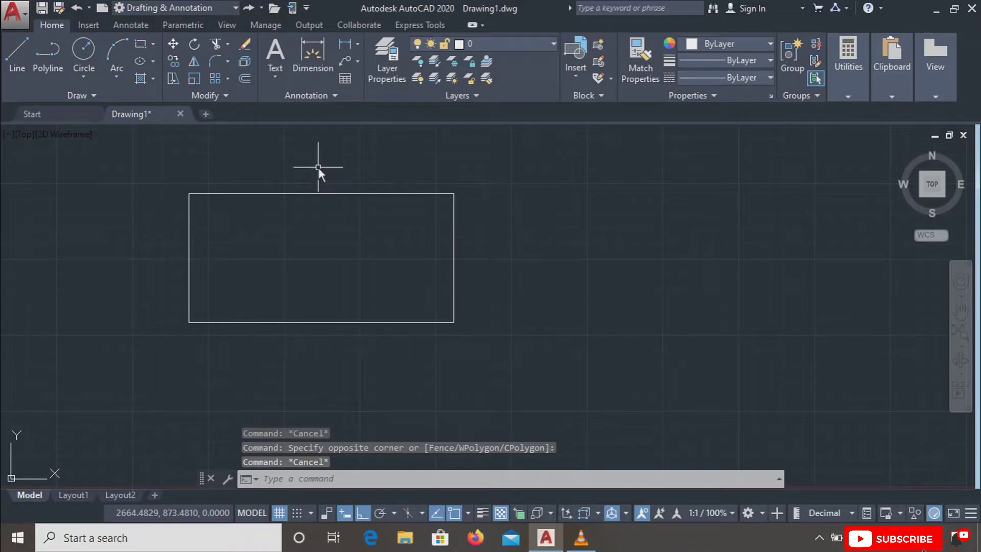
scroll(319, 166, "up", 2)
Step: Draw a four-corner polyline outline overlapping the first rectangle's lower right corner
left_click(47, 54)
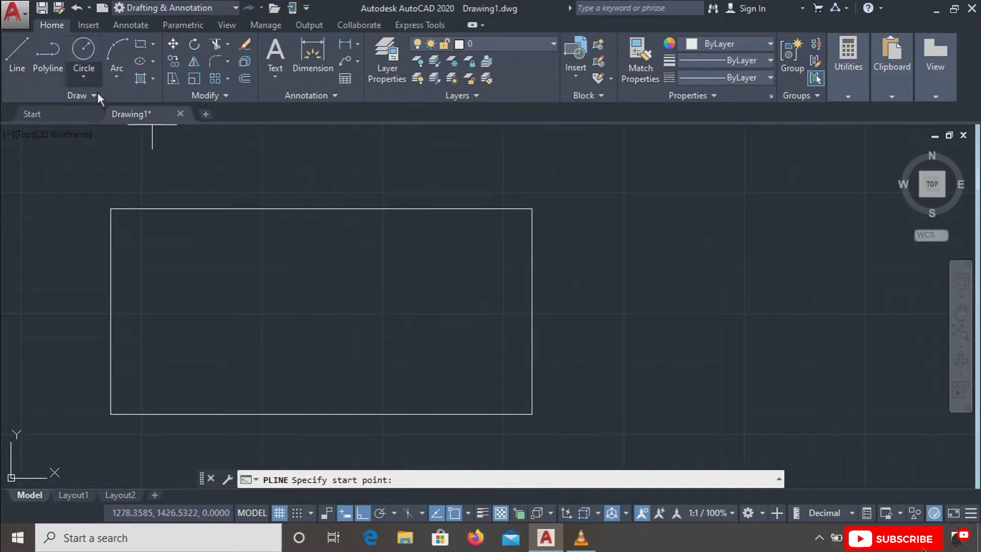
left_click(481, 265)
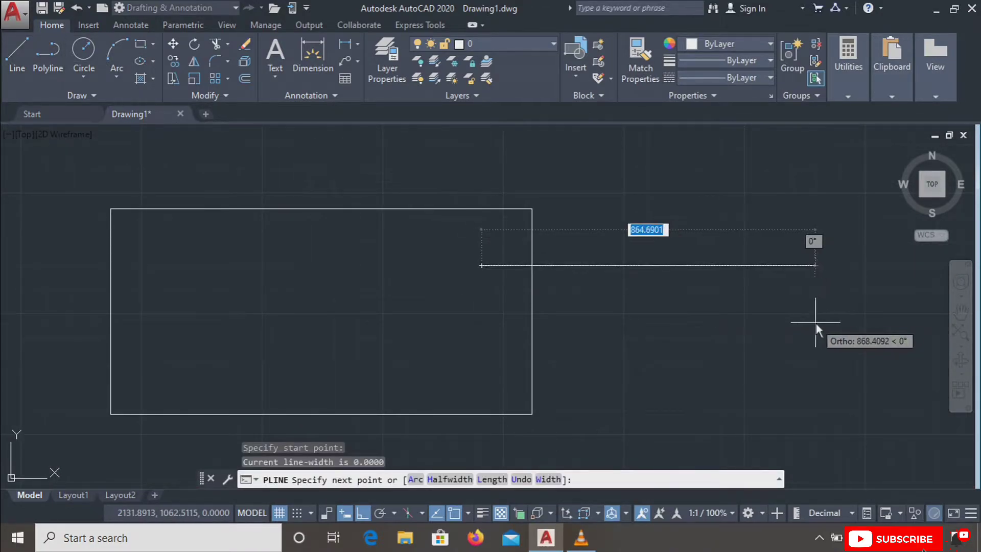
left_click(817, 323)
left_click(764, 445)
left_click(508, 419)
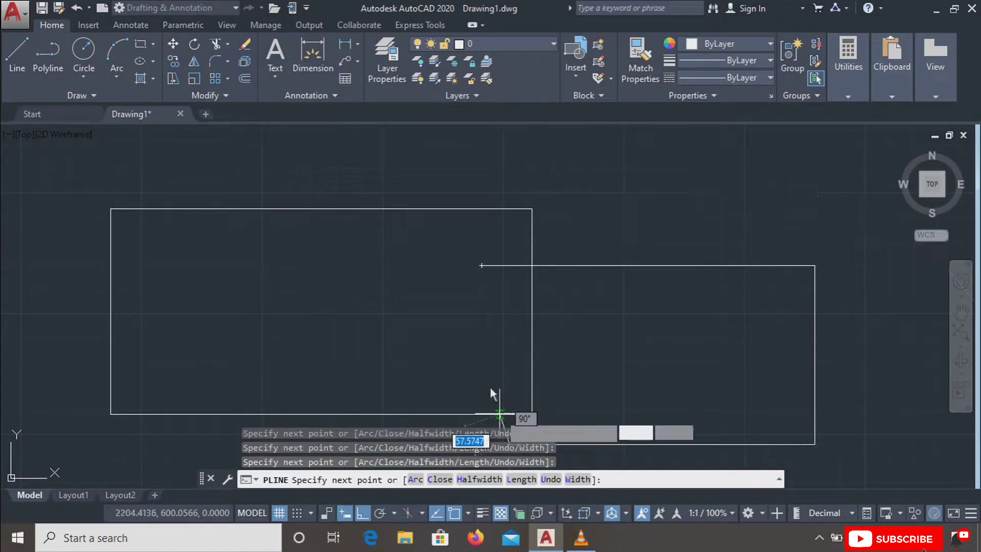
left_click(481, 235)
key("Escape")
scroll(456, 283, "down", 2)
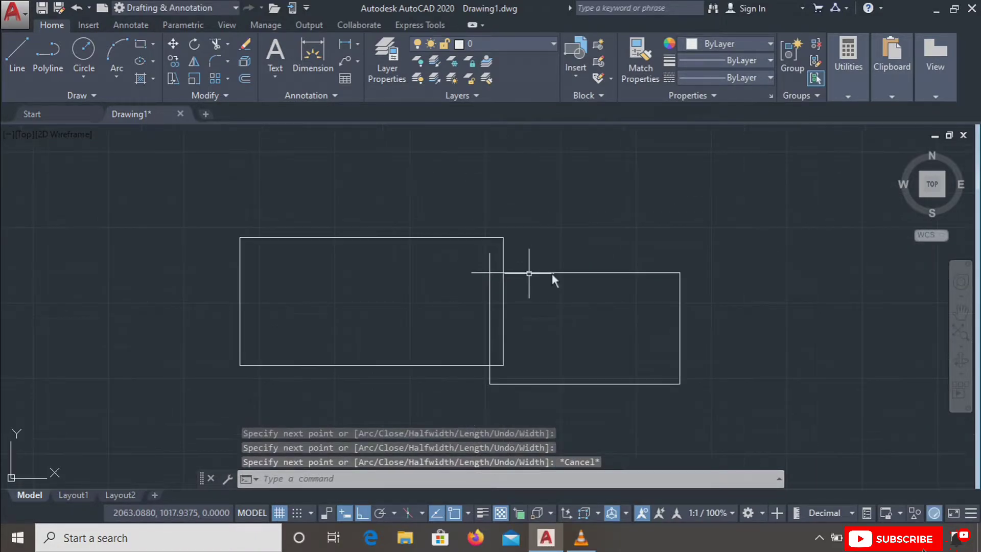
left_click(245, 60)
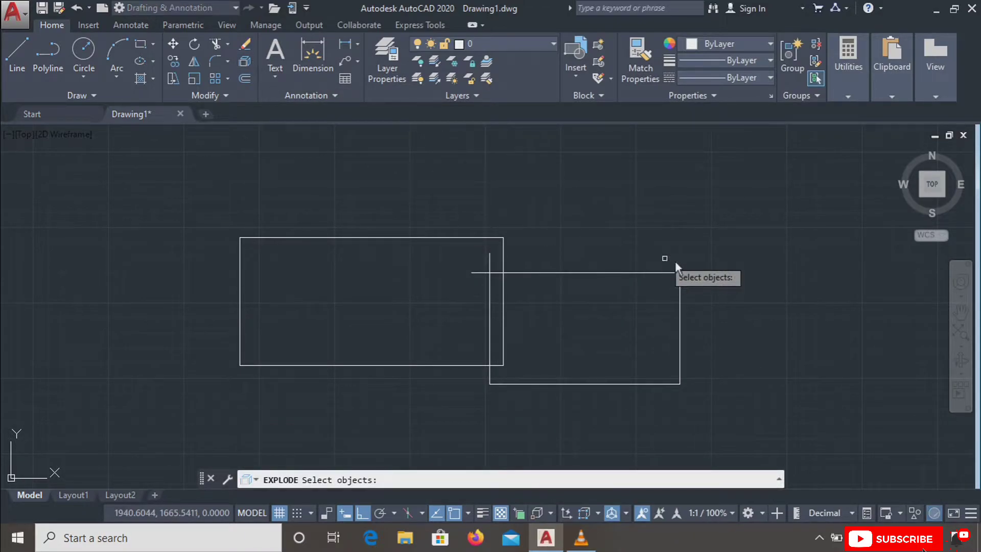
left_click(782, 259)
left_click(614, 422)
type("C")
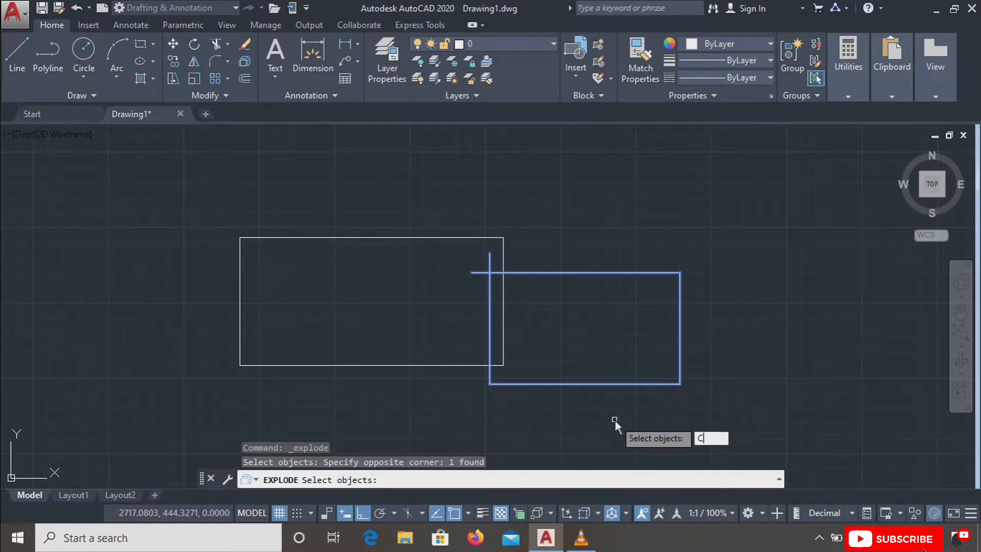
key("Escape")
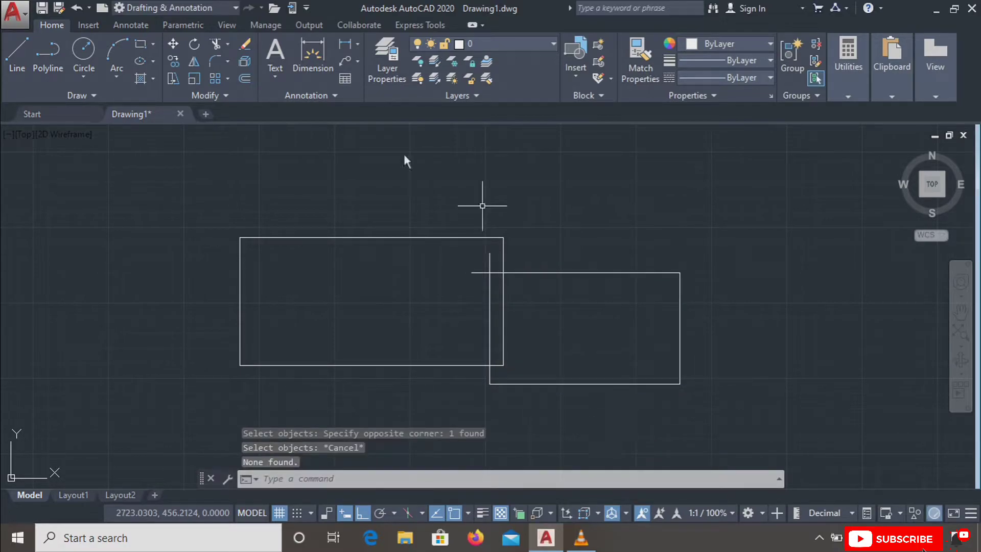
left_click(242, 61)
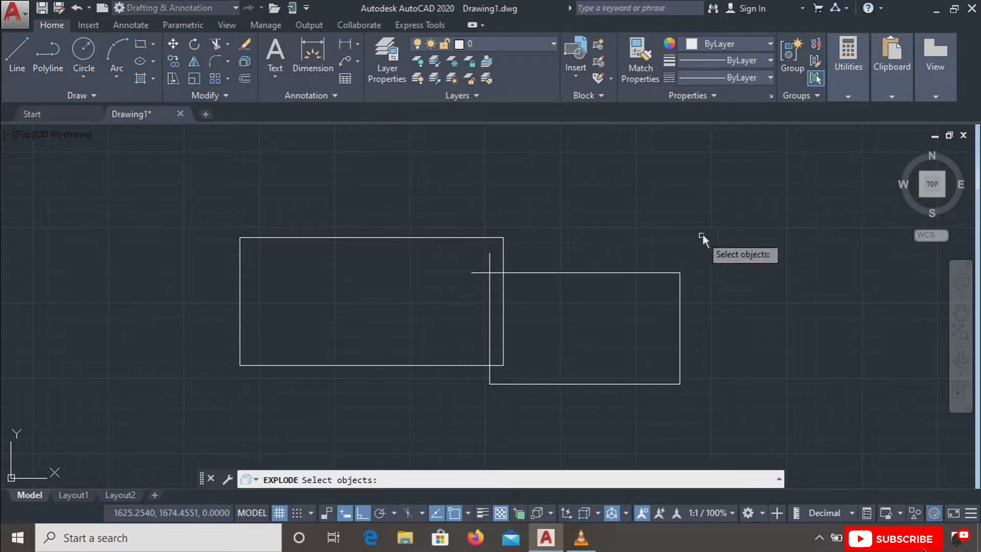
left_click(732, 224)
left_click(606, 388)
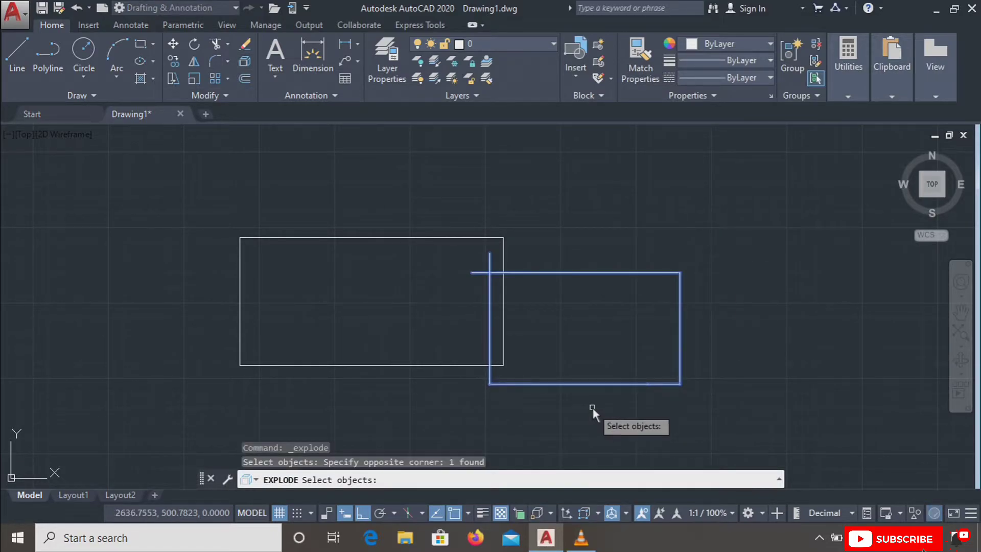
key("Return")
left_click(590, 385)
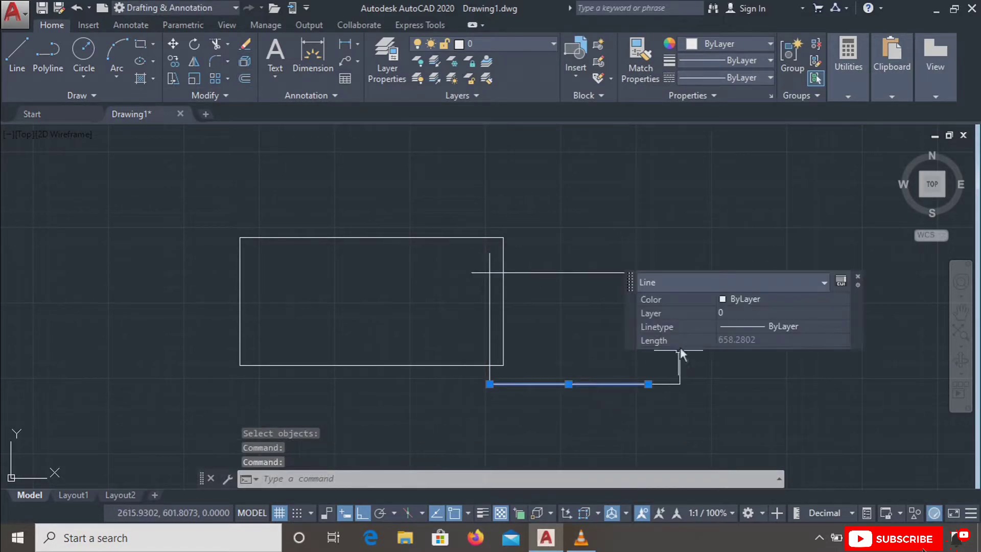
key("Escape")
left_click(598, 272)
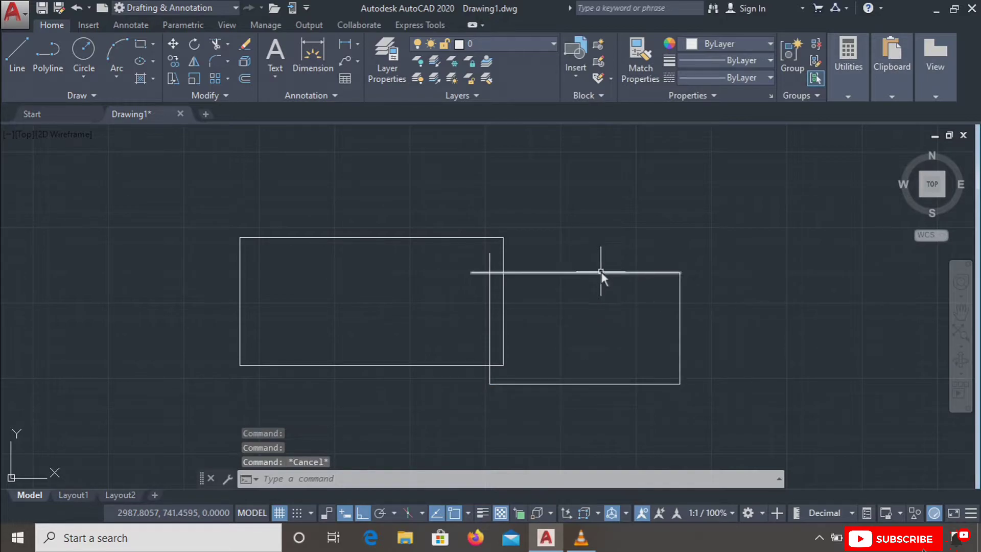
key("Escape")
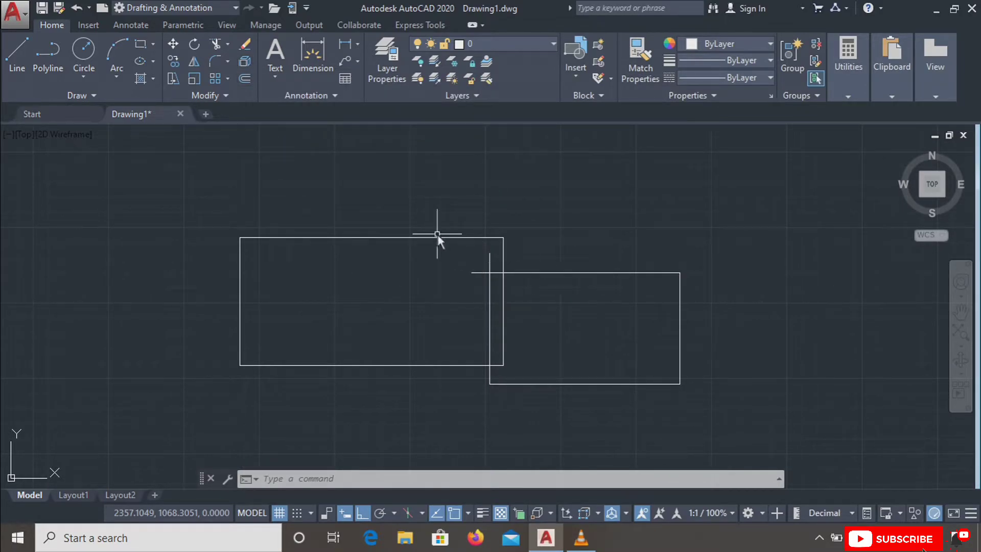
left_click(438, 234)
left_click(397, 276)
key("Escape")
left_click(413, 319)
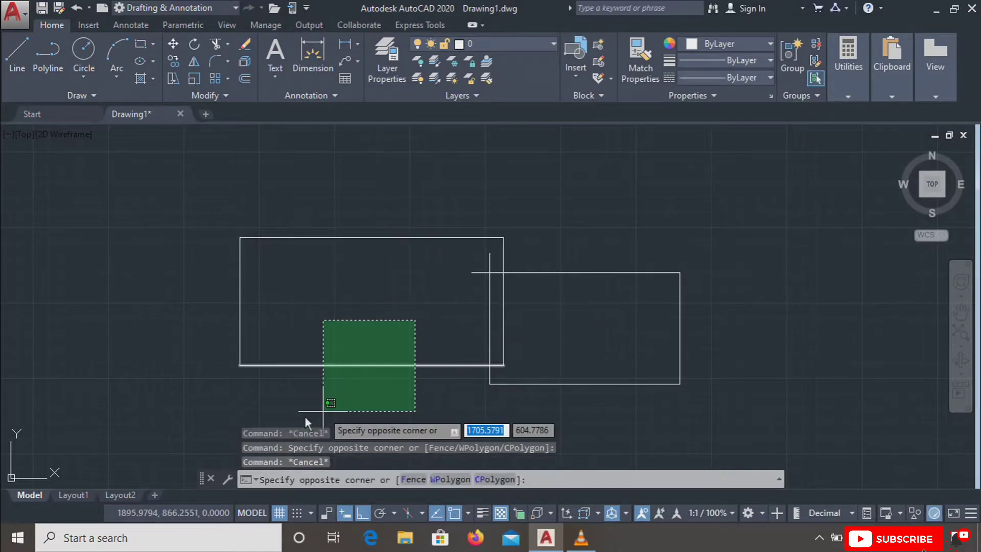
key("Escape")
scroll(364, 259, "down", 2)
left_click(762, 238)
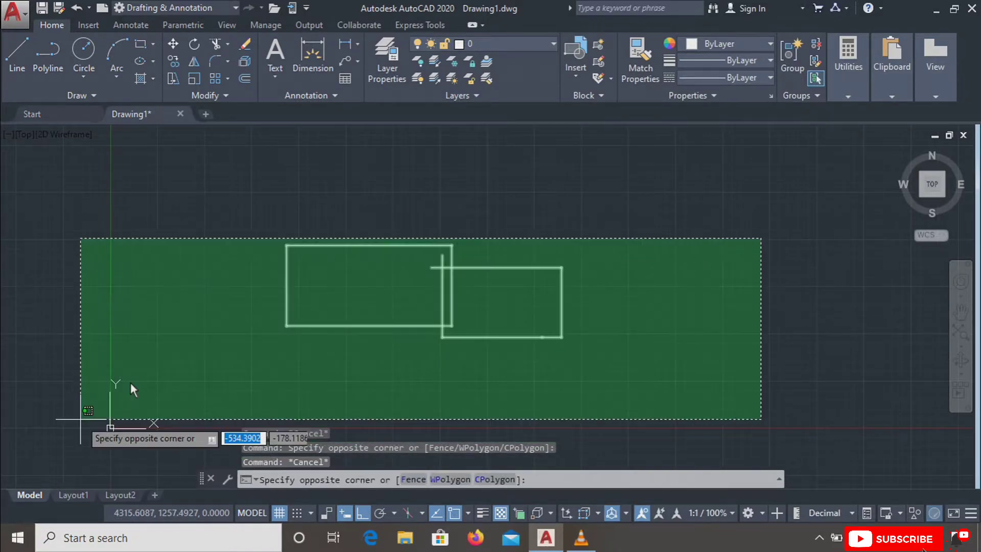
key("Escape")
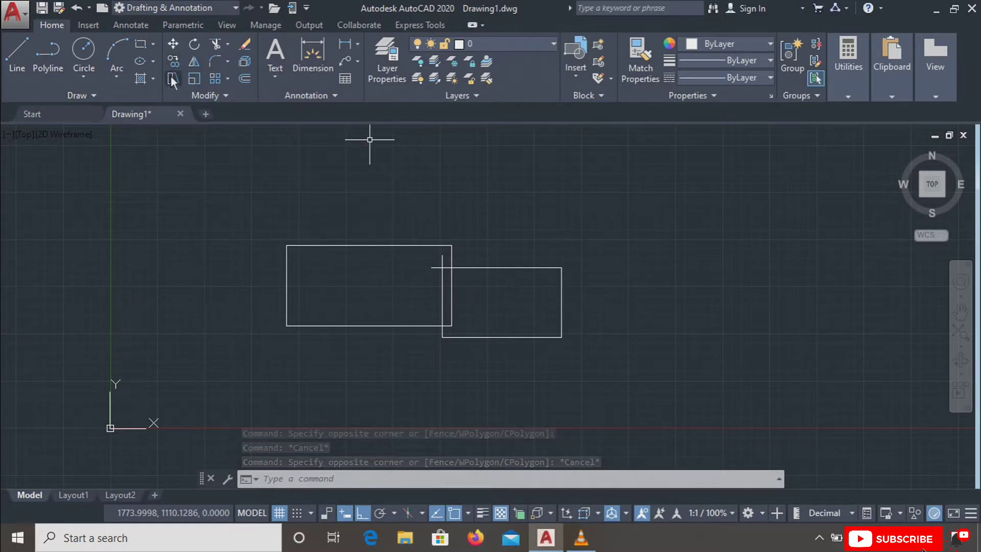
Step: Begin a Stretch with a crossing window over the right rectangle's right edge
left_click(172, 78)
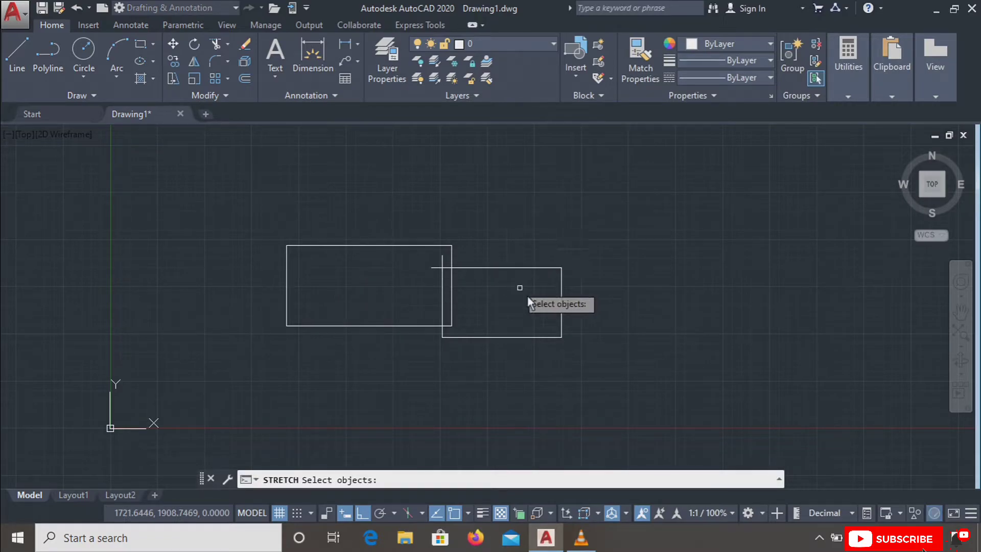
scroll(556, 308, "up", 2)
scroll(557, 308, "up", 2)
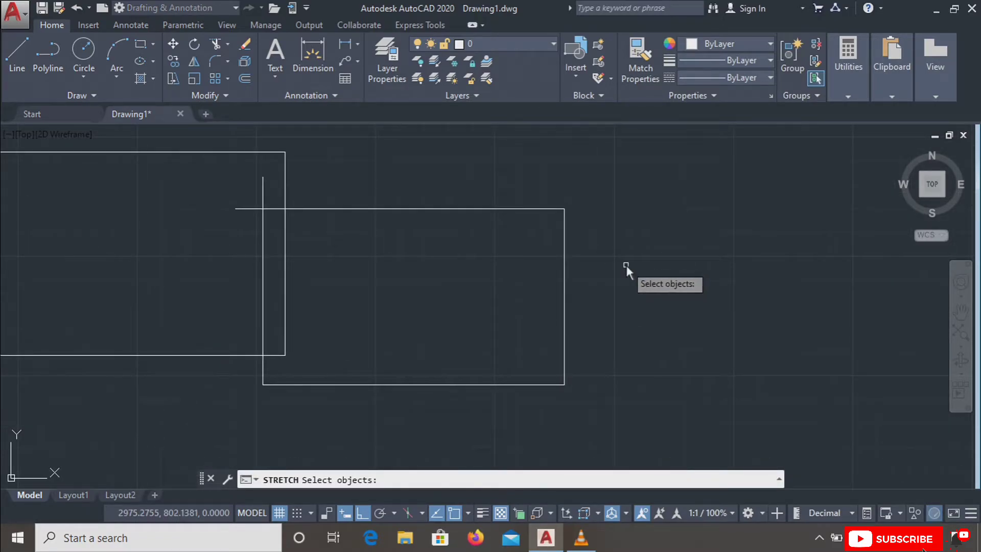
left_click(612, 176)
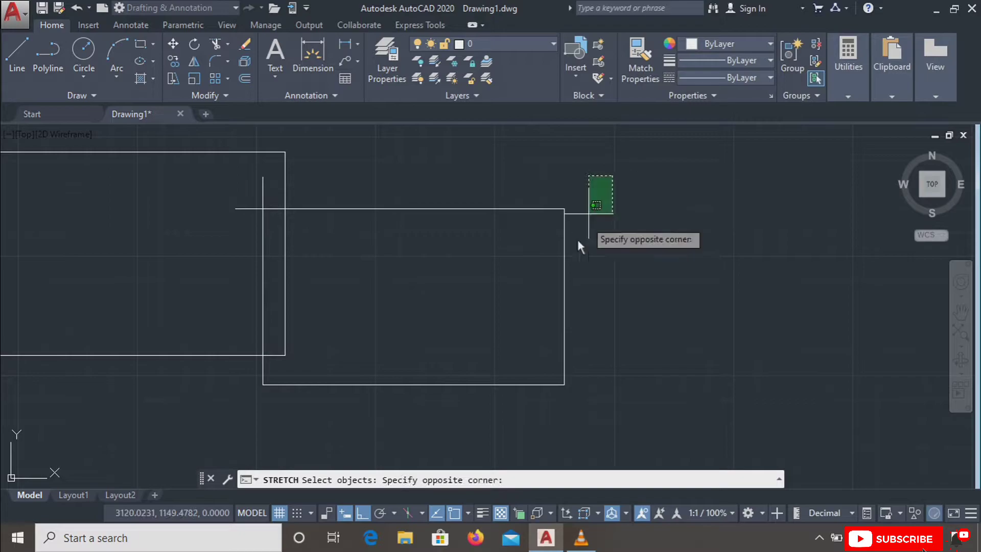
left_click(506, 388)
key("Return")
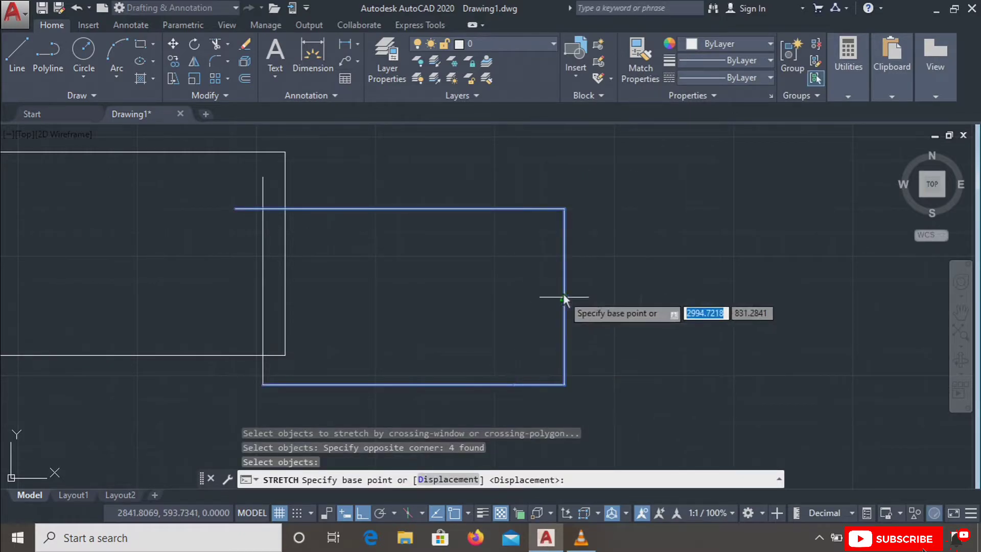
left_click(564, 296)
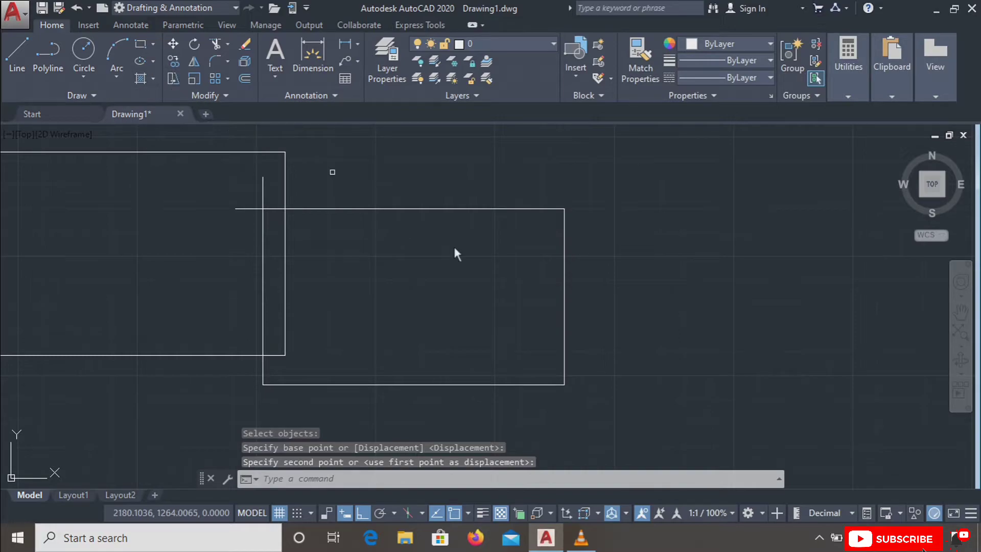
Step: Stretch the right edge from its midpoint to extend the right rectangle further right
key("Return")
left_click(615, 173)
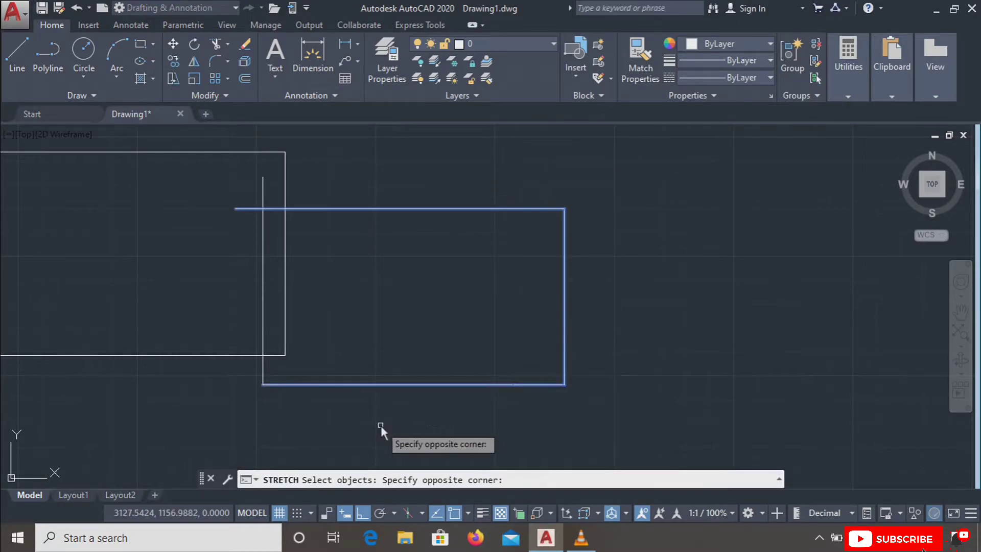
left_click(381, 425)
key("Return")
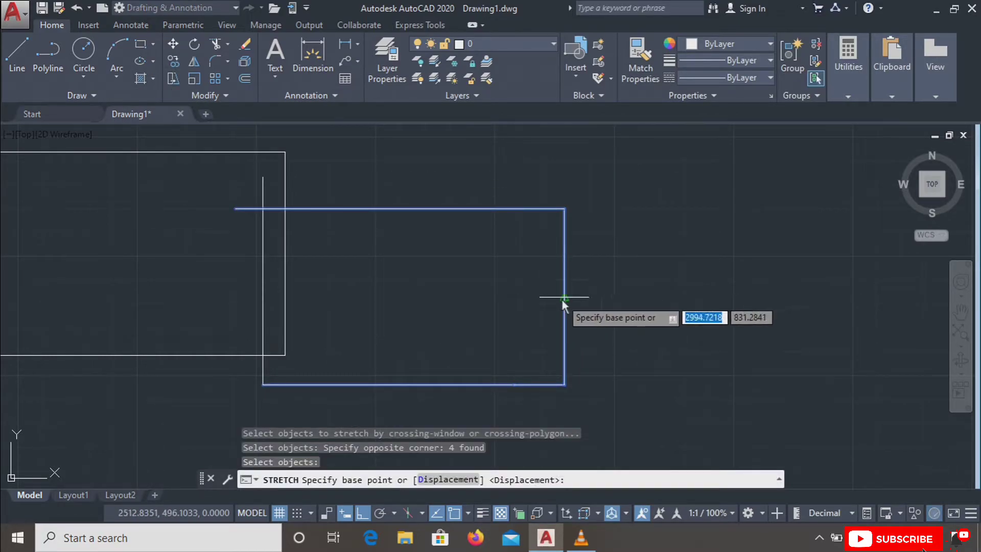
left_click(563, 299)
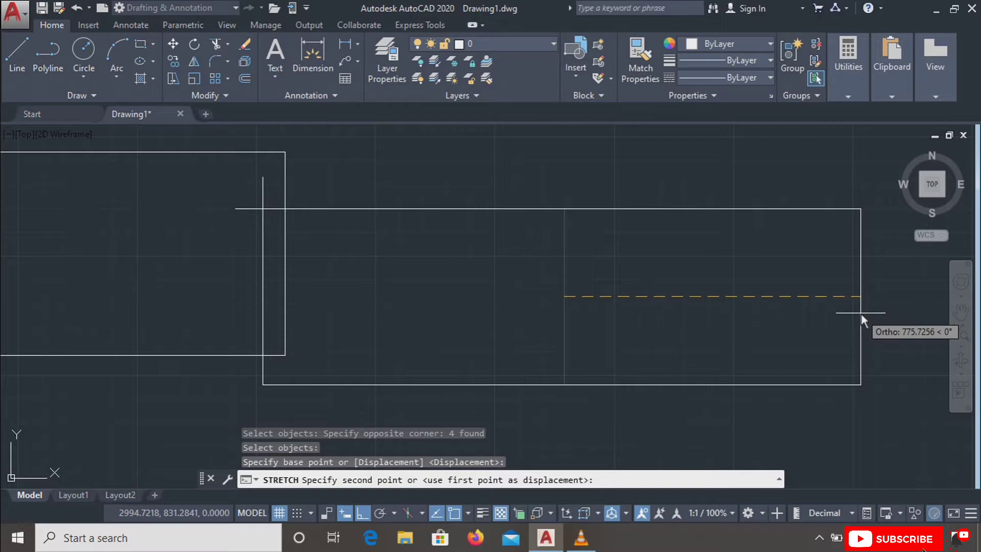
left_click(719, 330)
Step: Start another Stretch on the right end, taking a base point on the bottom edge
scroll(403, 332, "down", 2)
scroll(401, 331, "down", 2)
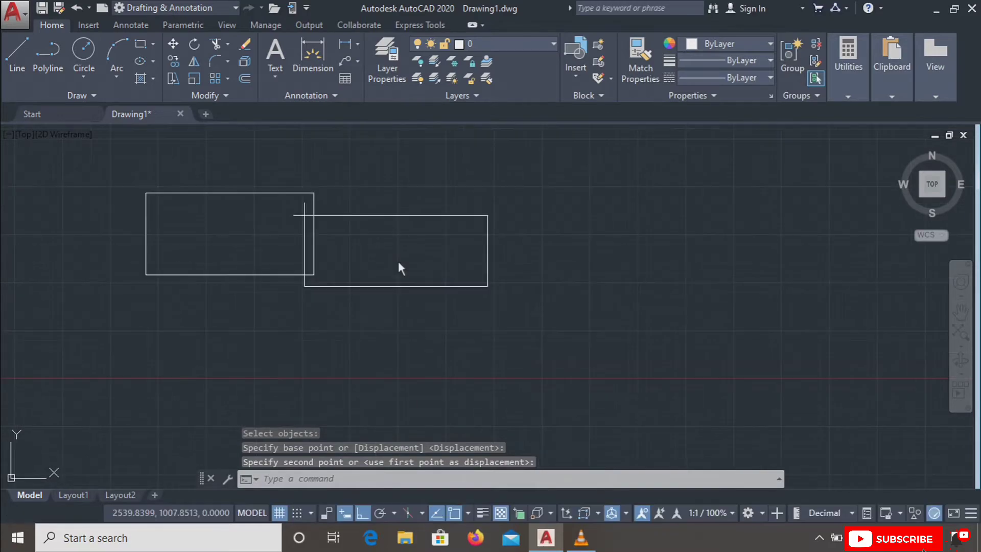
middle_click(415, 279)
scroll(416, 279, "down", 2)
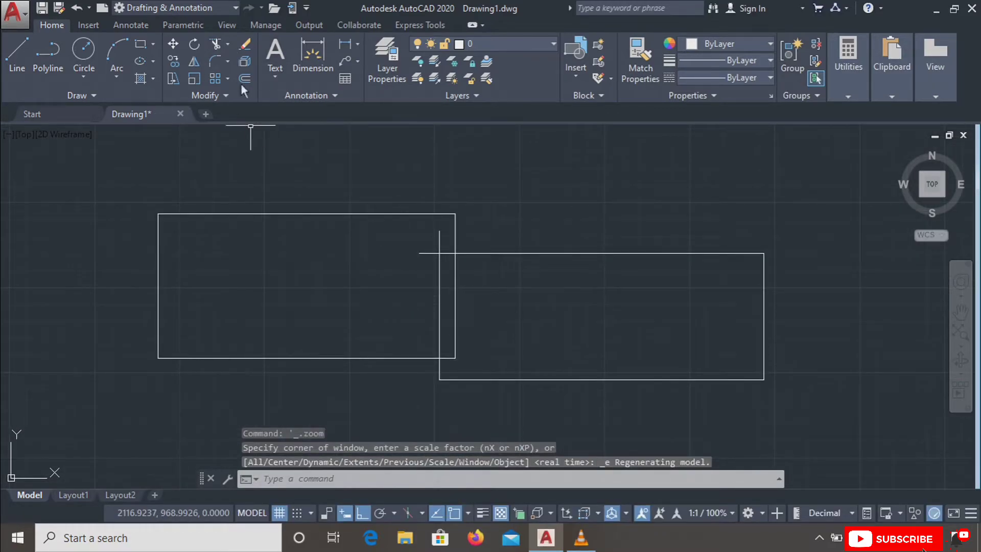
left_click(168, 80)
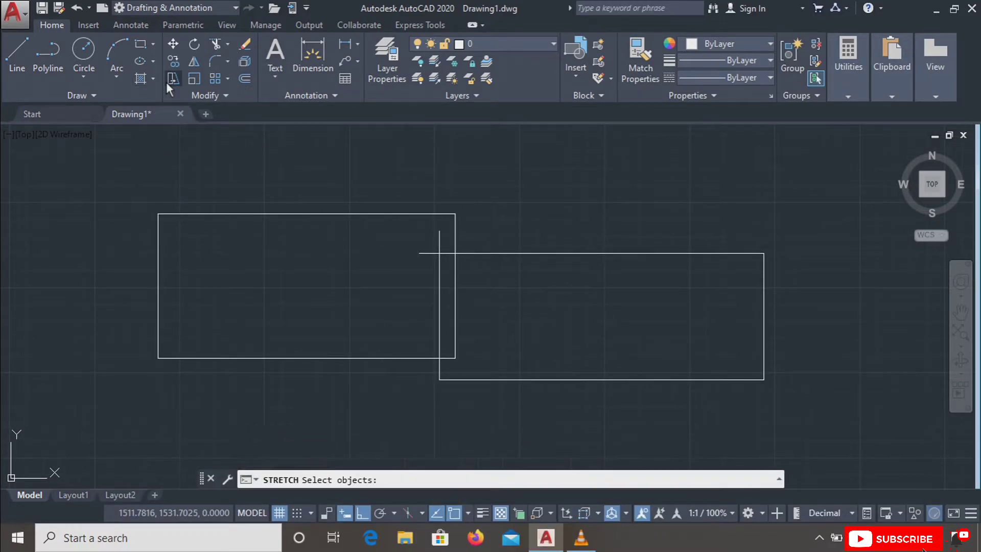
left_click(800, 228)
left_click(559, 420)
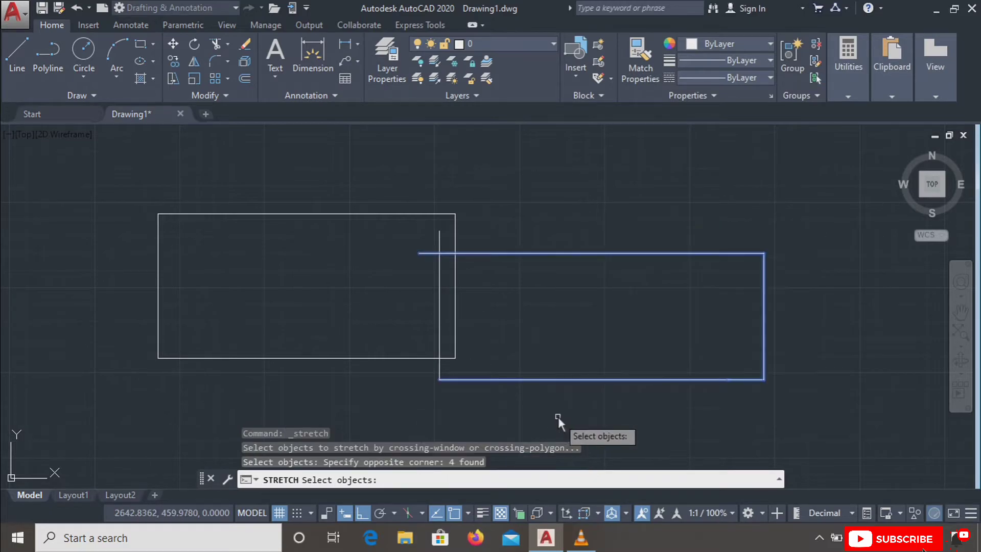
key("Return")
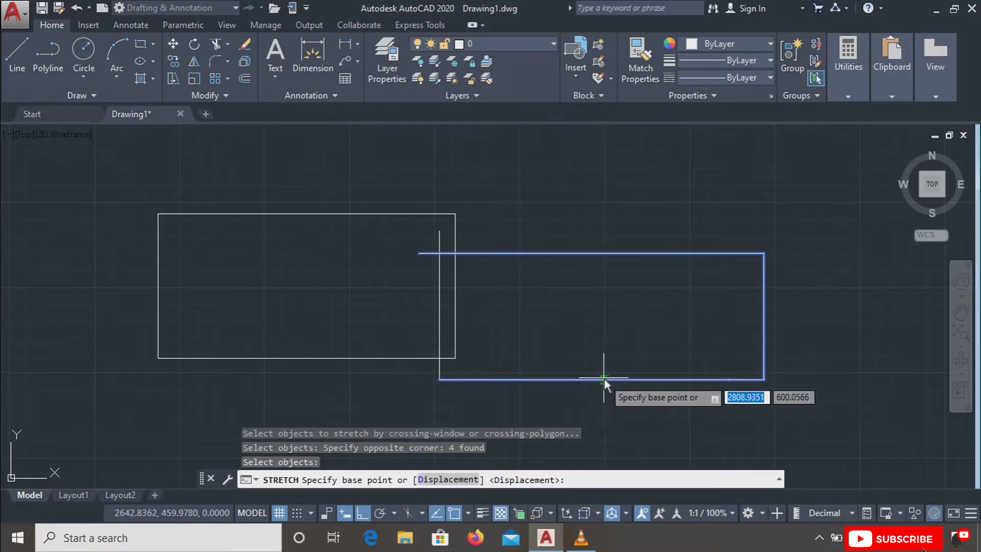
left_click(603, 379)
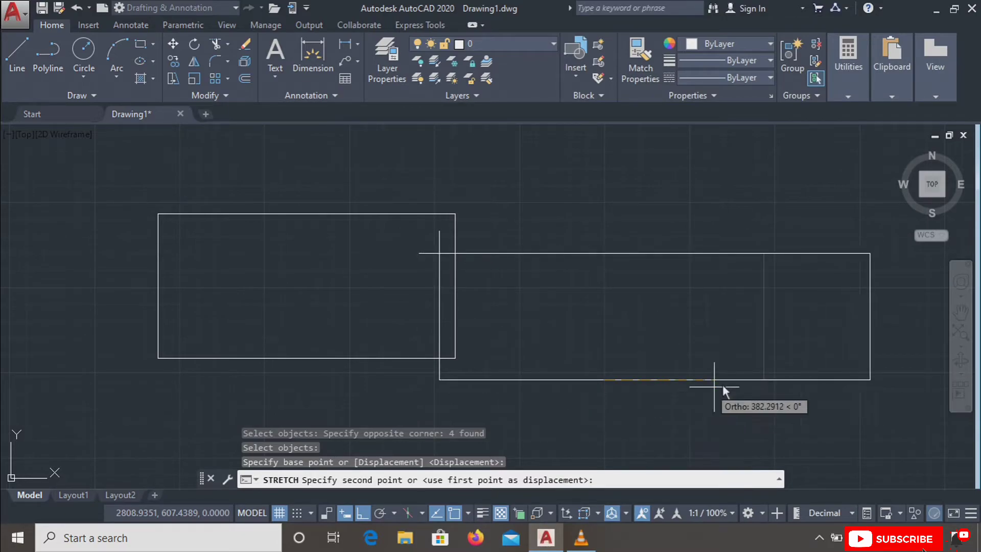
left_click(762, 357)
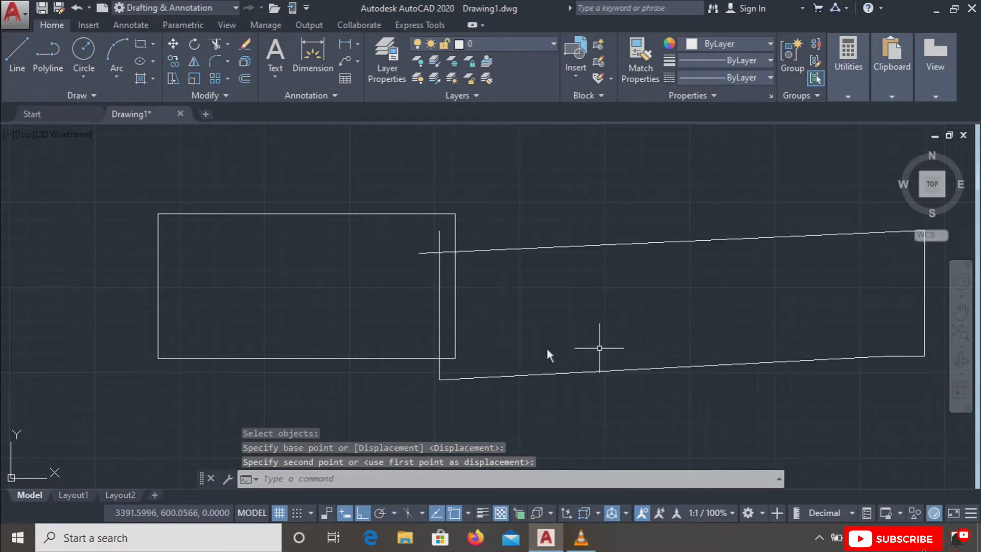
scroll(522, 330, "down", 2)
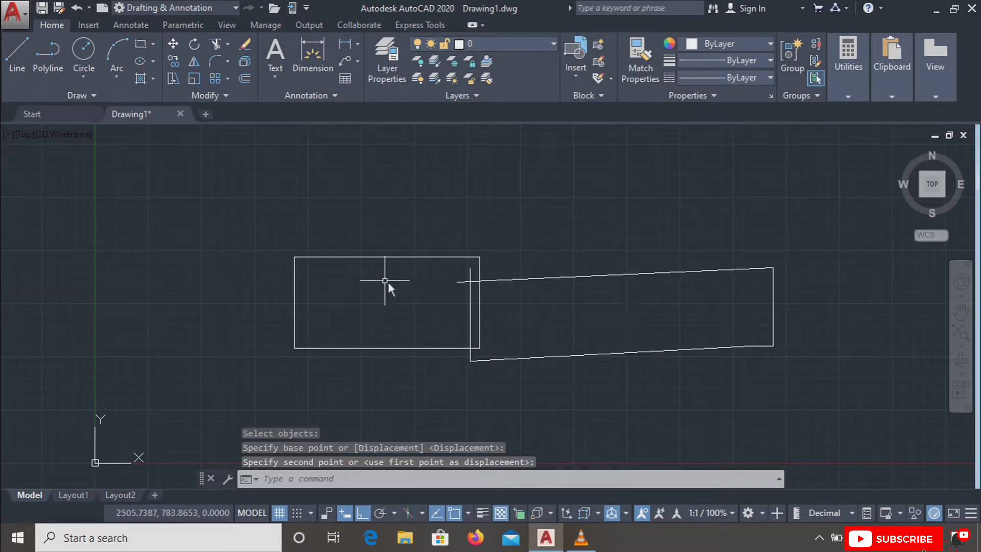
scroll(408, 273, "down", 2)
scroll(730, 333, "up", 4)
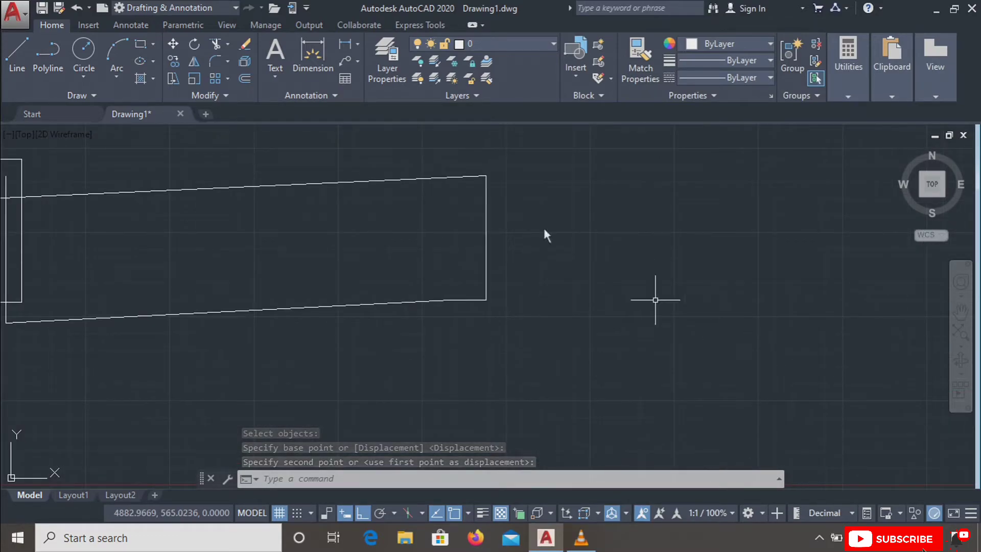
scroll(274, 240, "down", 2)
middle_click_drag(164, 240, 273, 253)
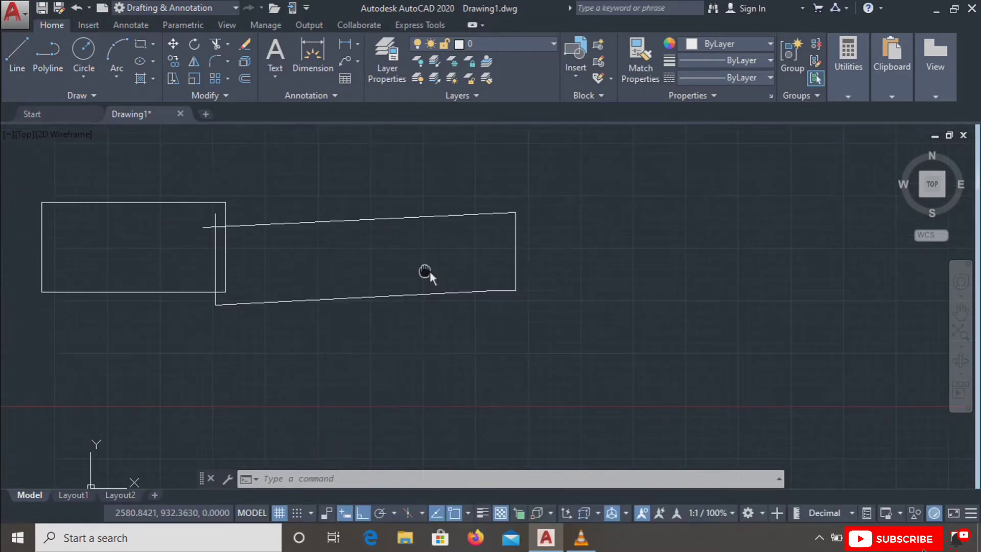
scroll(211, 243, "up", 2)
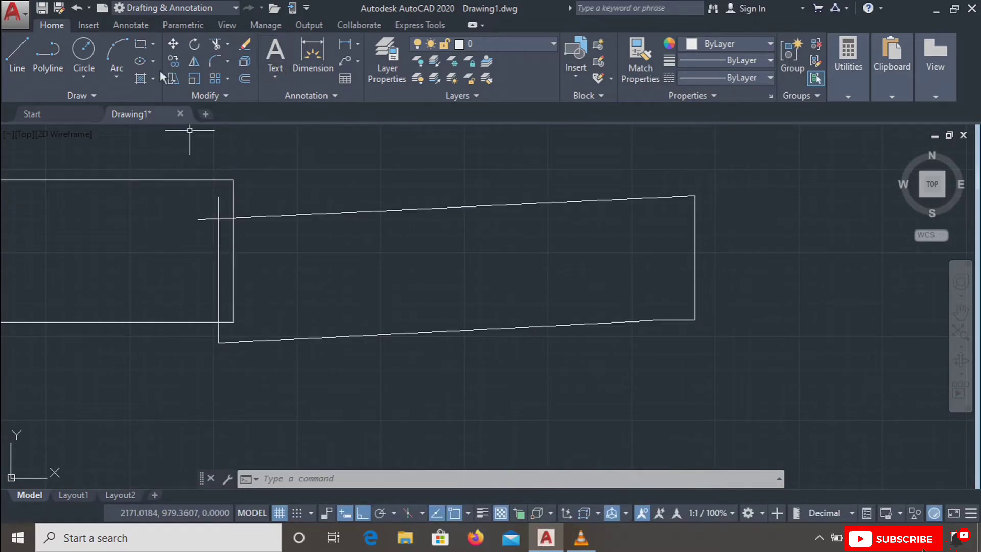
left_click(173, 81)
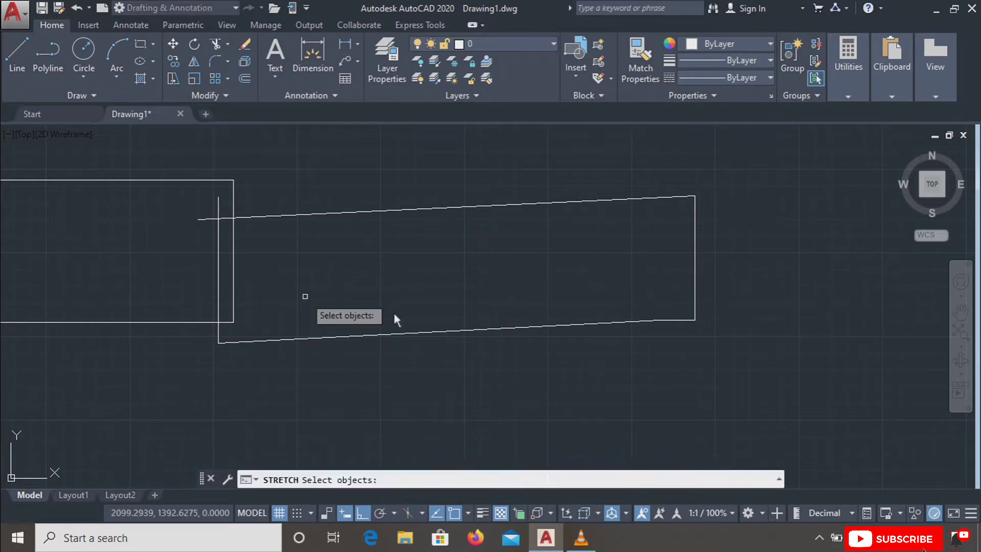
key("Escape")
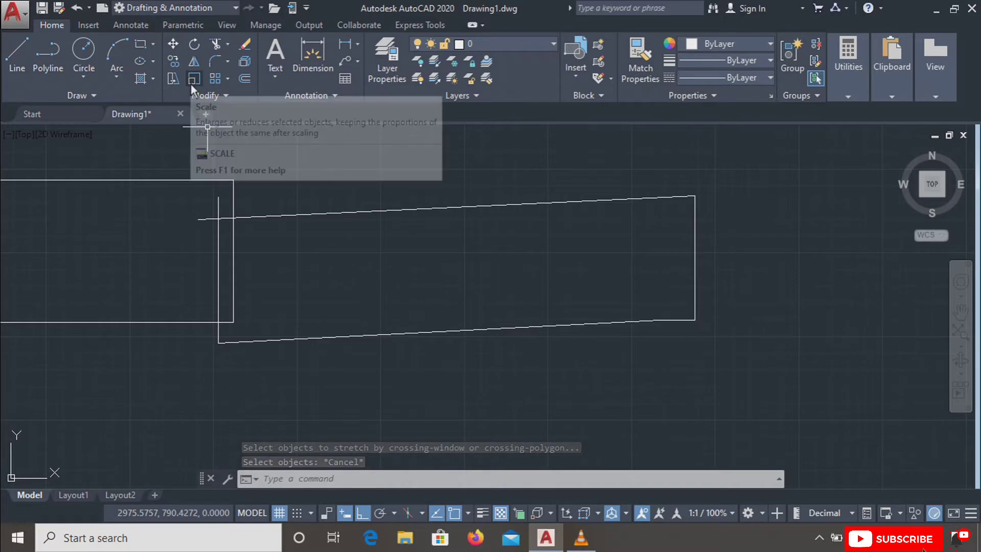
scroll(280, 290, "down", 4)
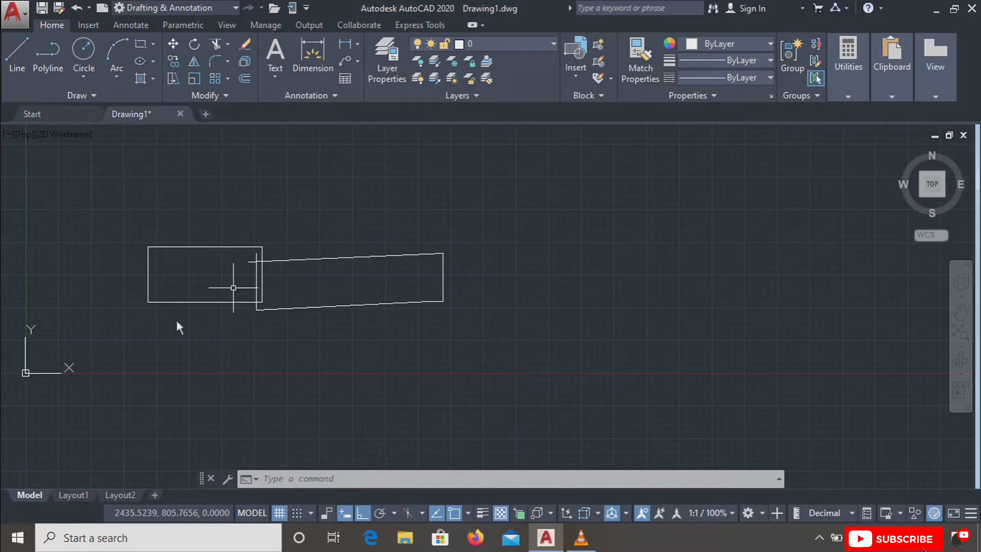
Step: Run INTERFERECOLOR and cancel its prompt
key("Escape")
type("interferecolor")
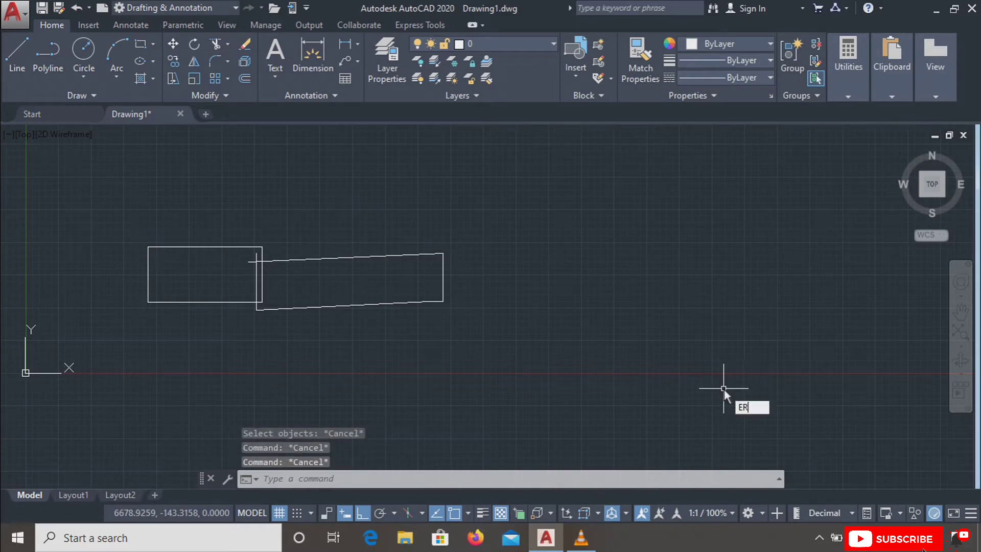
key("Return")
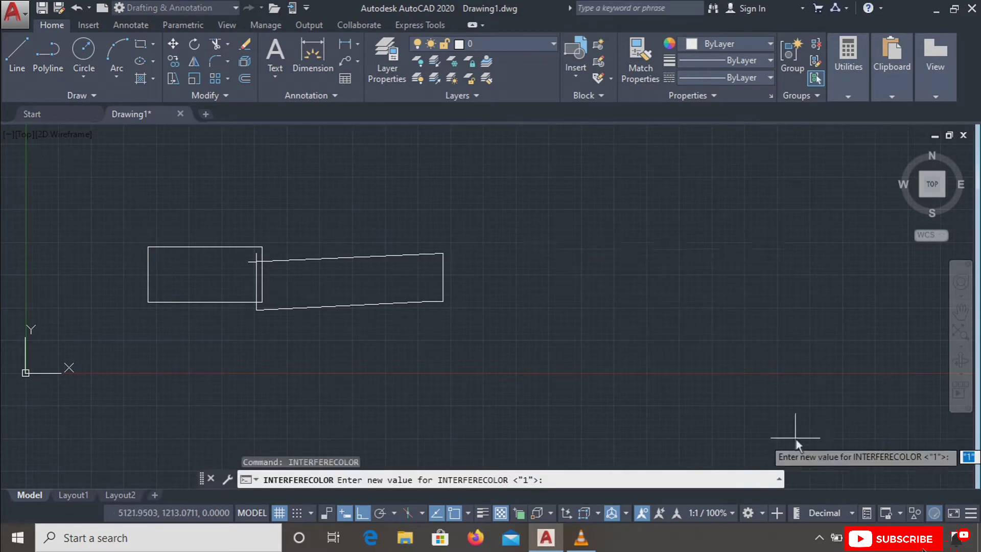
key("Escape")
Step: Draw a larger separate rectangle with REC to the right of the slanted shape
type("RE")
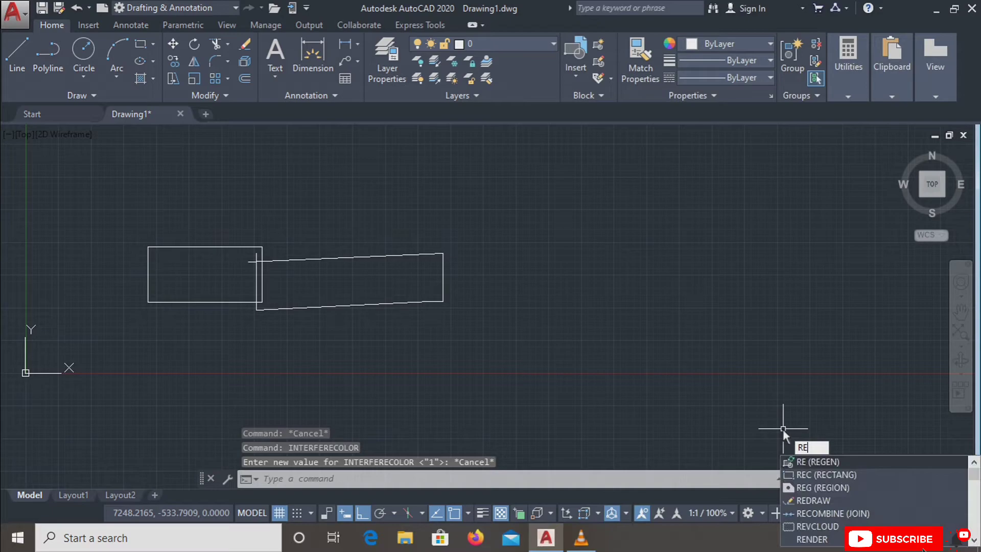
type("C")
key("Return")
left_click(531, 208)
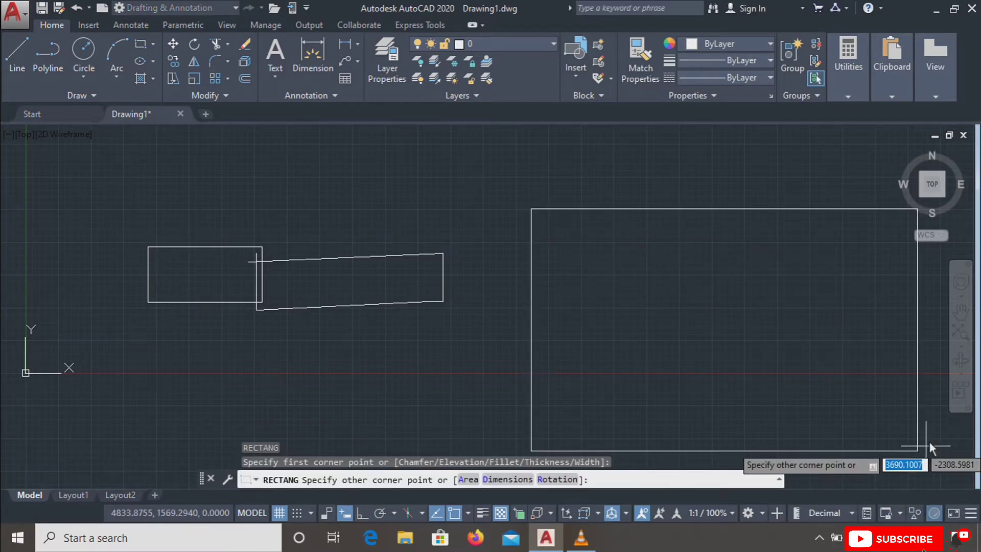
left_click(870, 377)
left_click(961, 311)
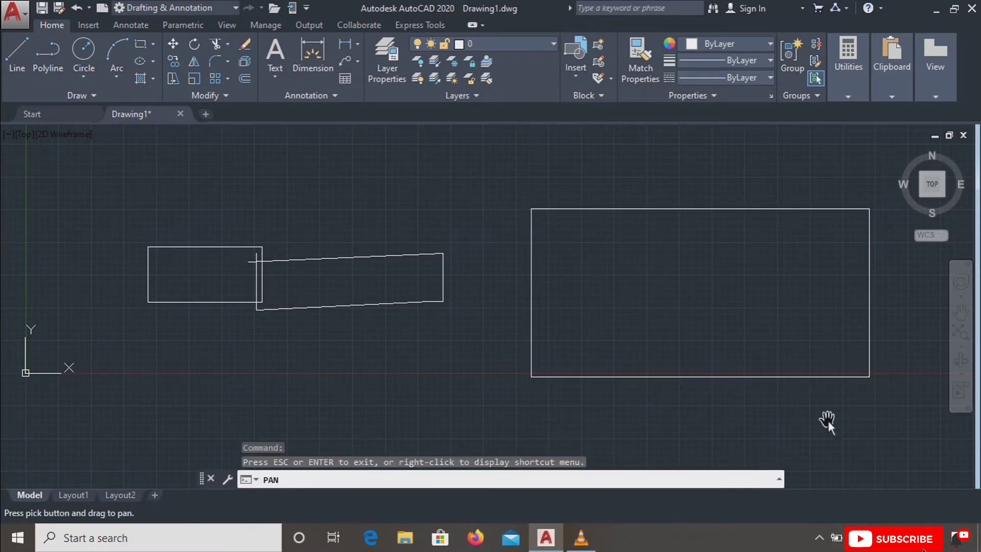
left_click_drag(829, 422, 653, 388)
key("Escape")
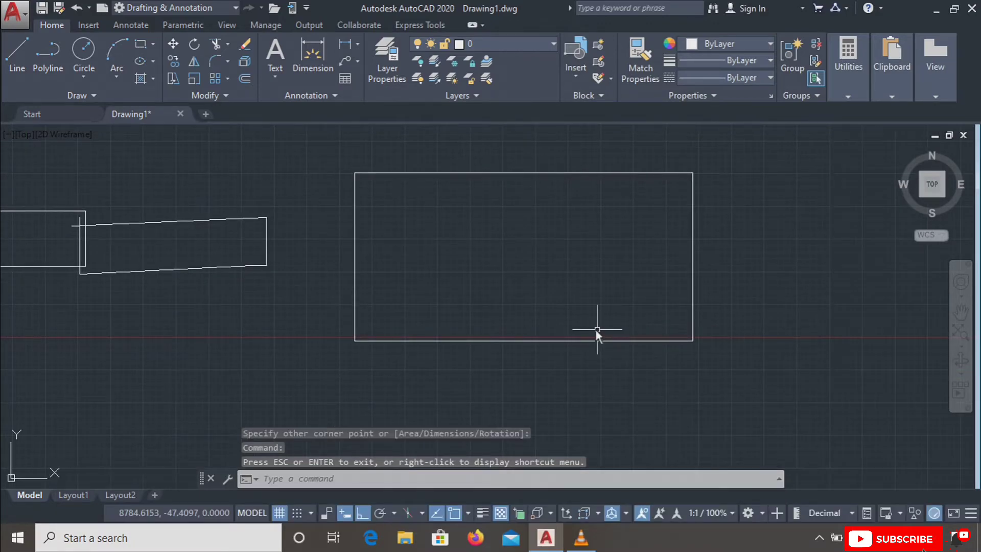
scroll(490, 281, "up", 2)
scroll(490, 281, "up", 3)
scroll(511, 303, "down", 3)
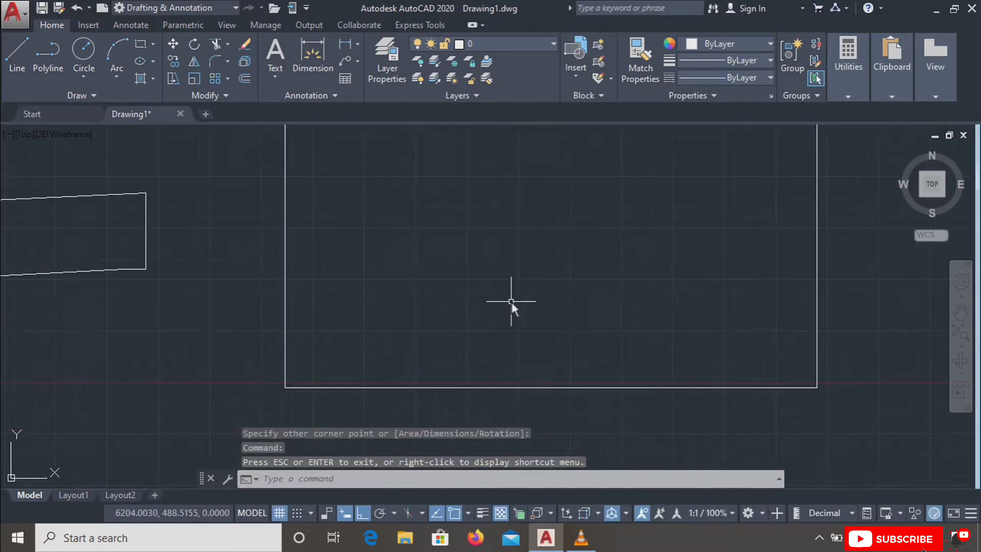
scroll(511, 302, "up", 2)
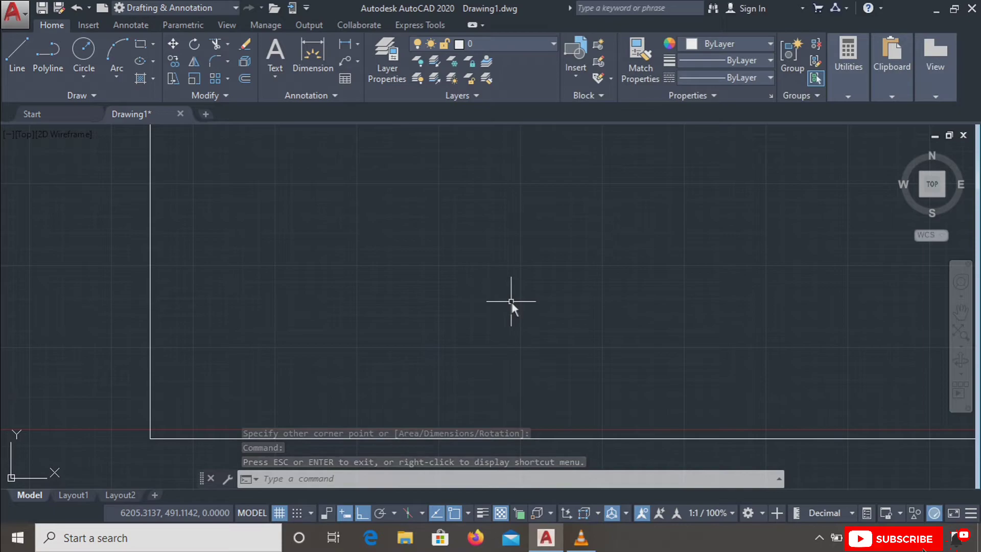
scroll(511, 303, "down", 2)
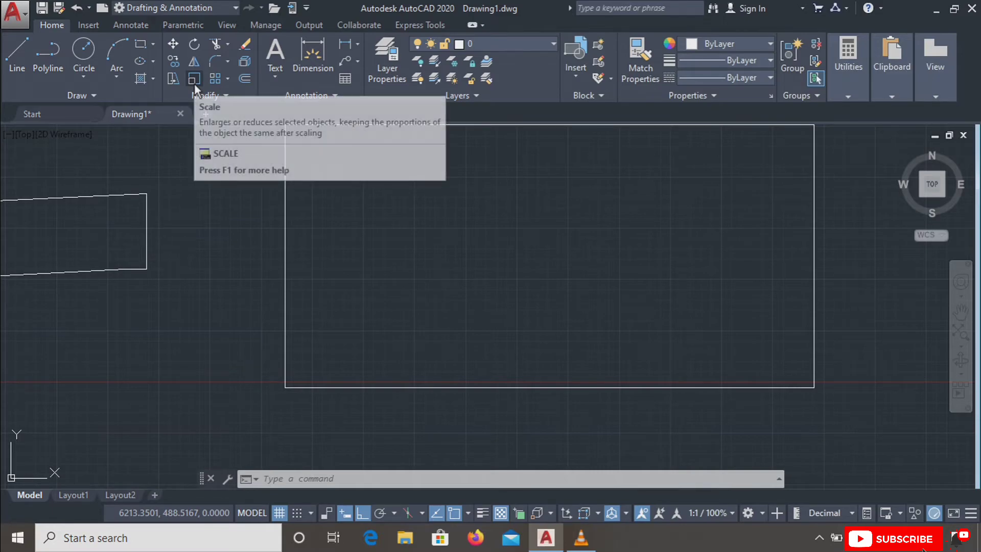
scroll(538, 282, "up", 2)
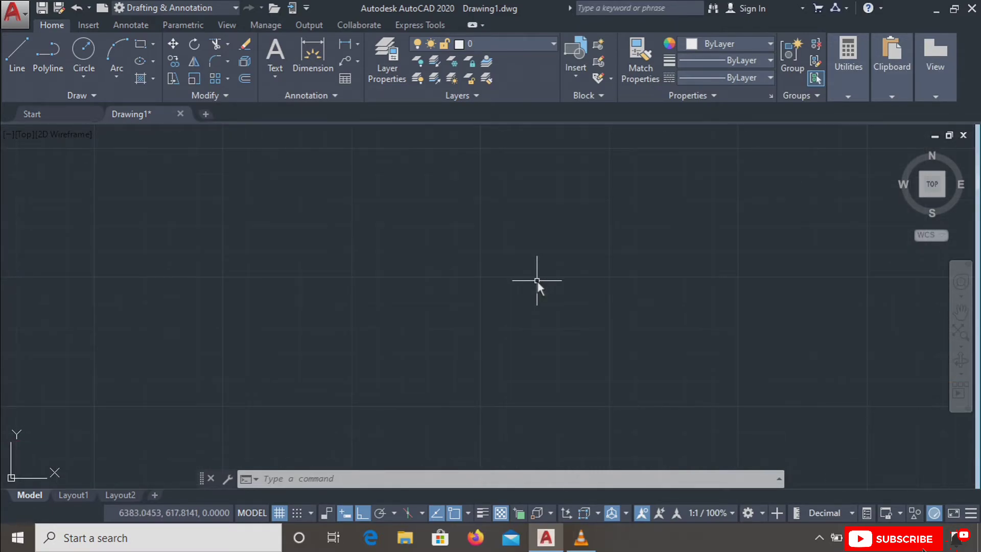
scroll(538, 282, "down", 1)
scroll(537, 283, "down", 1)
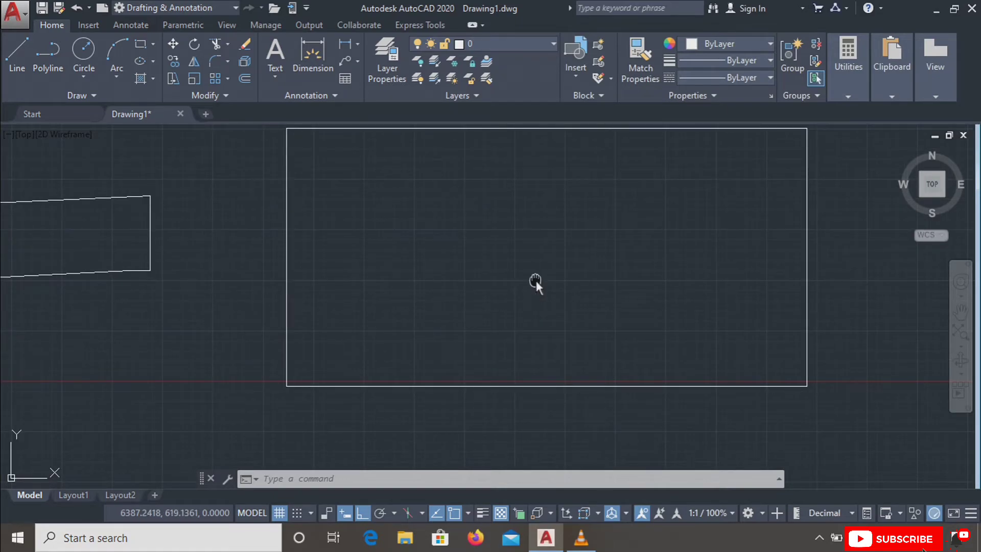
middle_click_drag(536, 280, 517, 314)
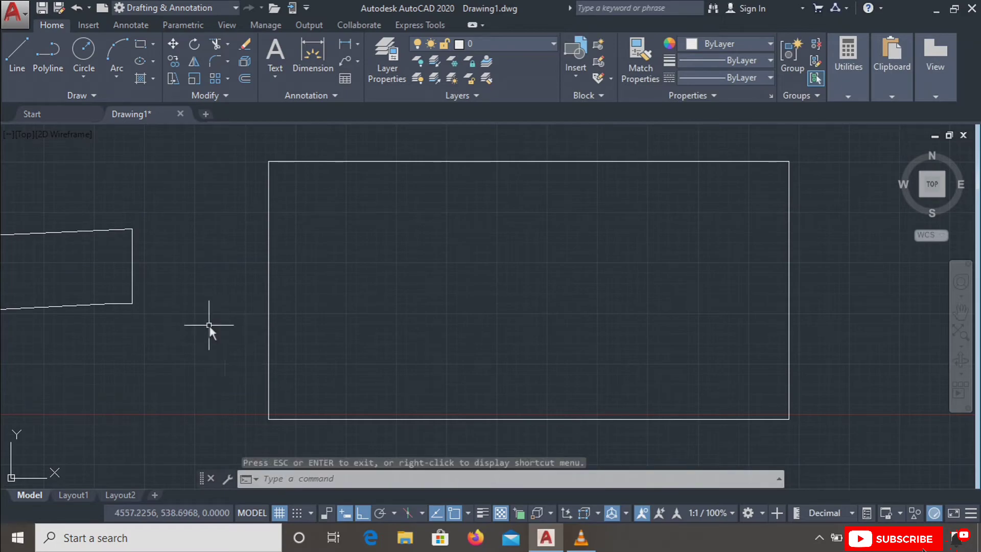
Step: Scale the window-selected large rectangle down to about half, based at its lower-left corner
key("Escape")
key("Escape")
key("Escape")
left_click(194, 78)
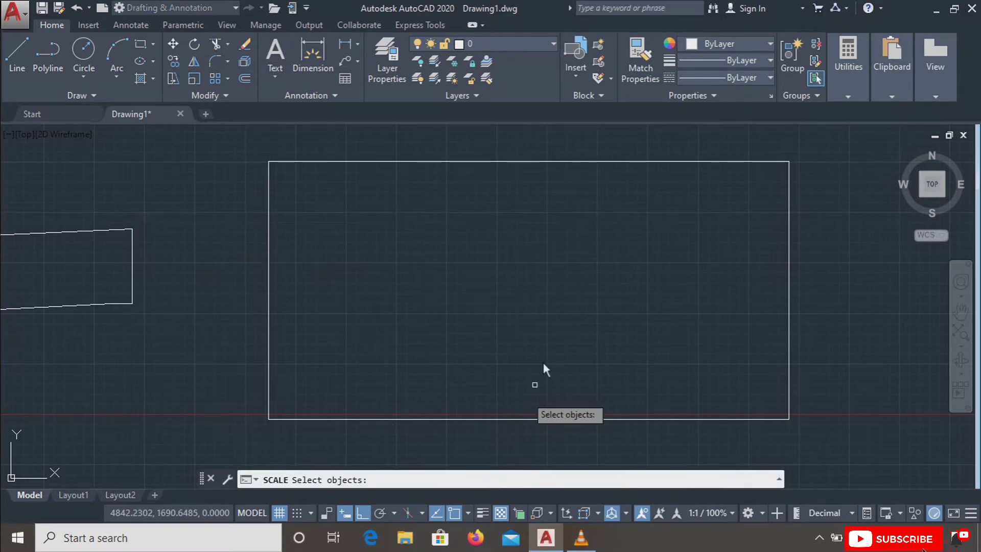
left_click(577, 133)
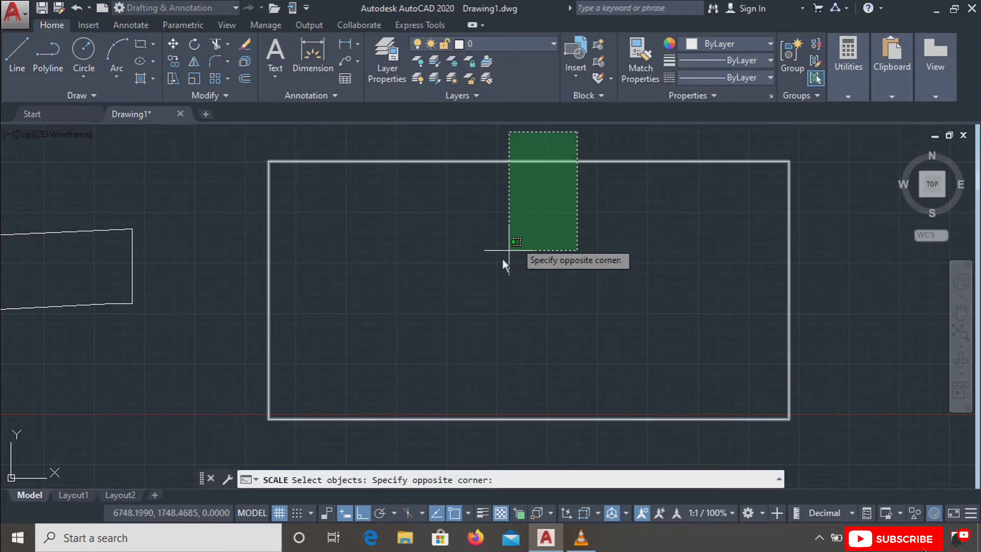
left_click(506, 256)
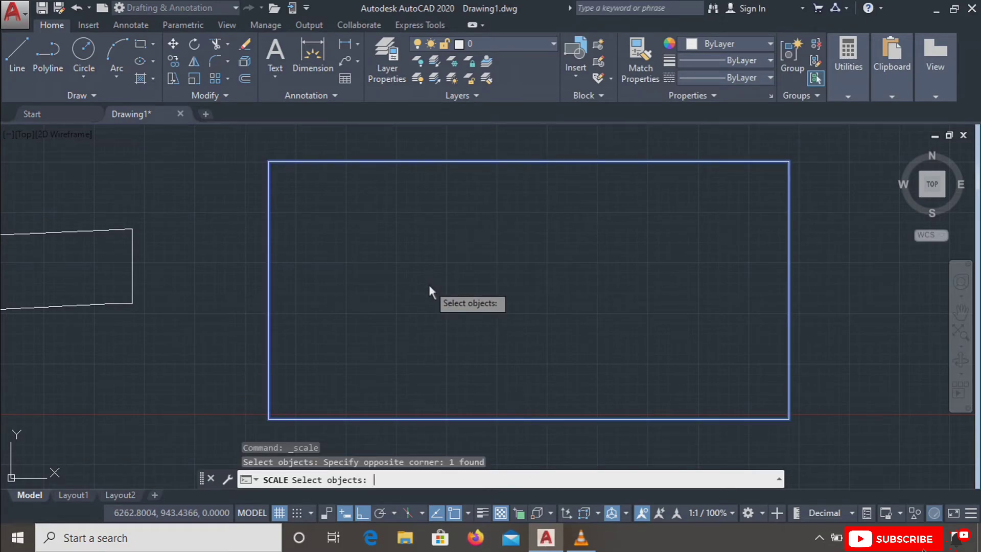
key("Return")
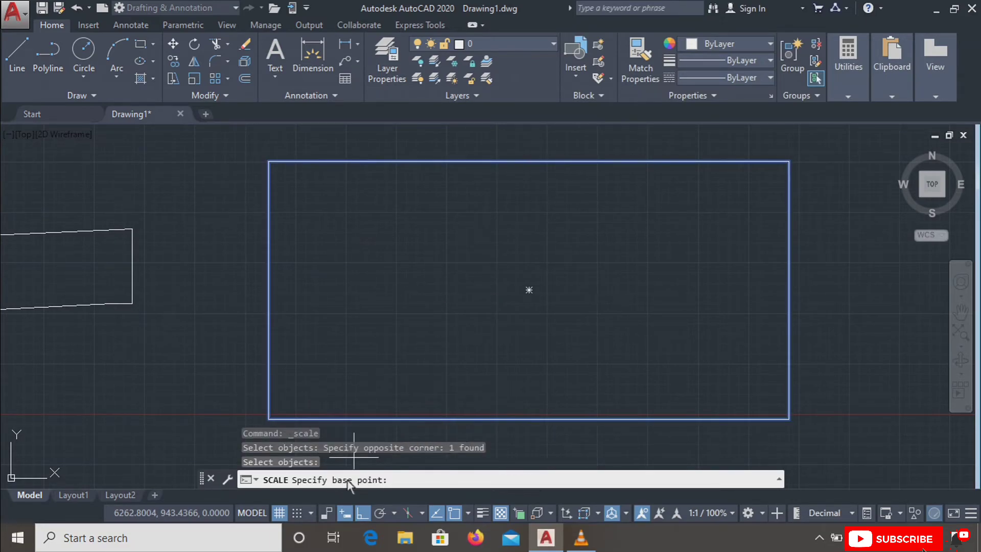
left_click(269, 420)
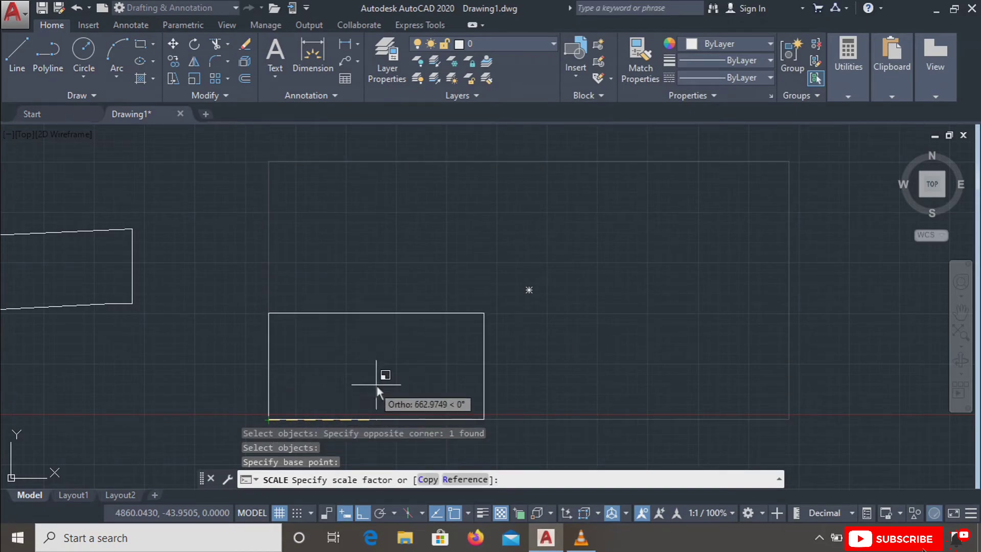
left_click(415, 372)
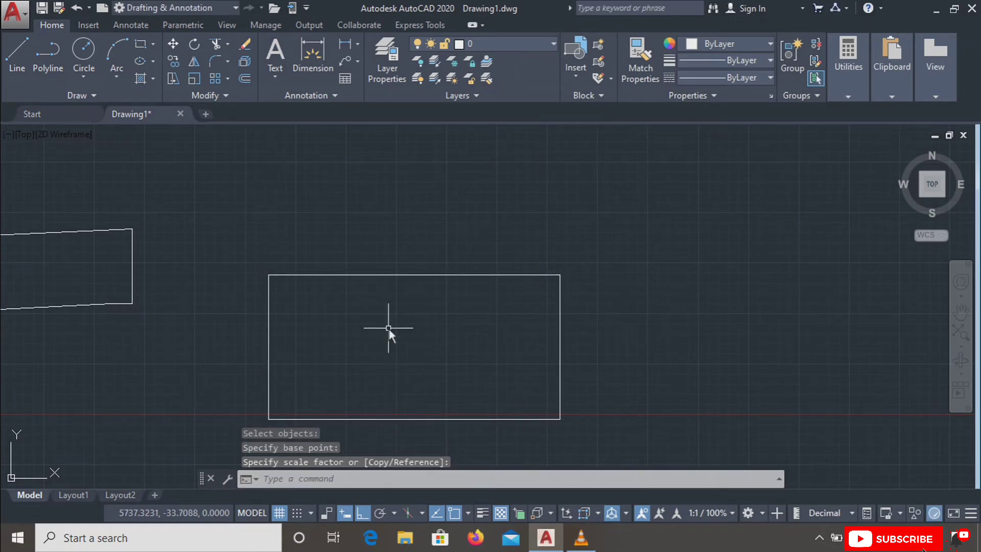
scroll(381, 351, "down", 2)
scroll(379, 351, "up", 2)
scroll(378, 358, "down", 2)
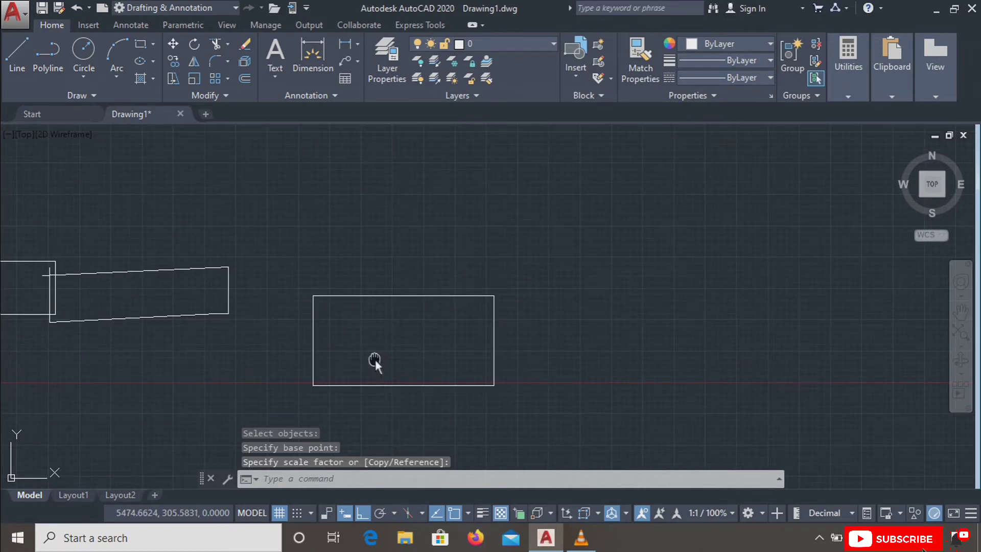
middle_click_drag(375, 360, 401, 305)
scroll(443, 282, "up", 2)
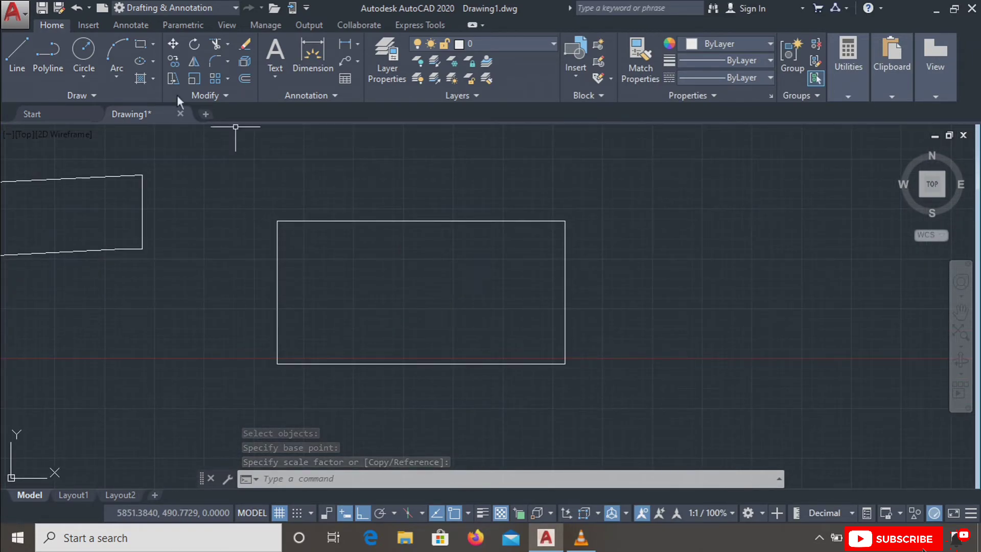
Step: Run Scale on the rectangle with its lower-left corner as the base point
left_click(654, 197)
left_click(250, 372)
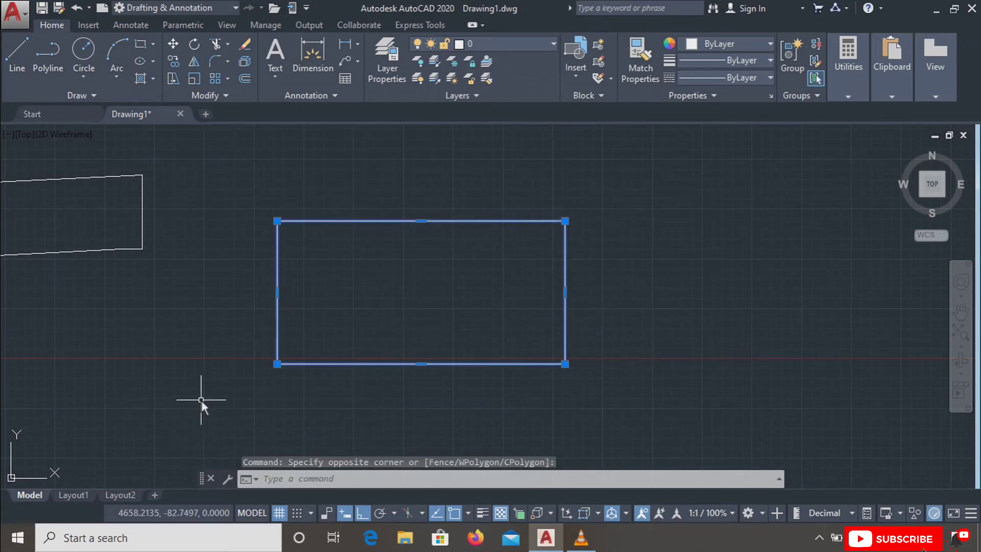
key("Escape")
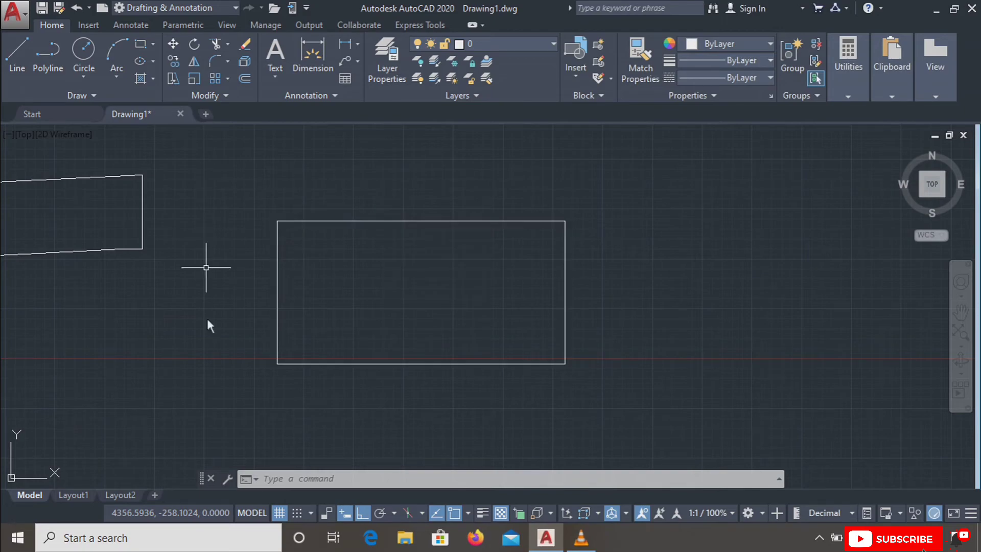
left_click(193, 78)
left_click(613, 200)
left_click(333, 430)
left_click(332, 431)
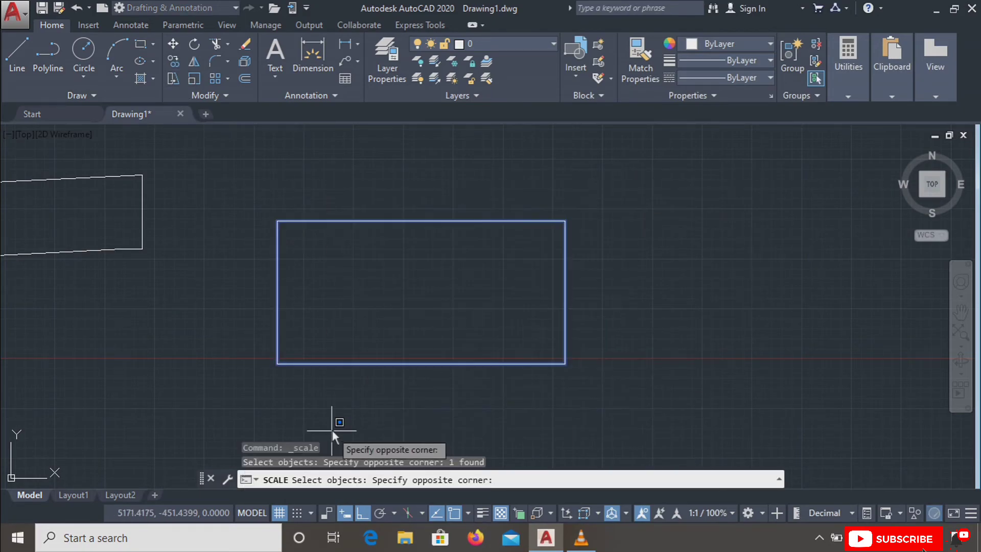
left_click(277, 373)
key("Return")
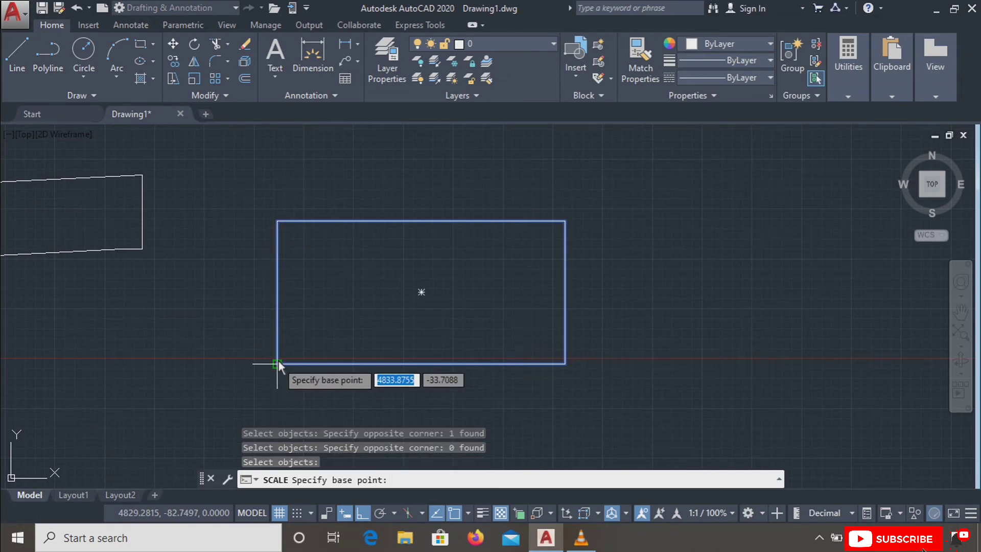
left_click(277, 363)
key("Escape")
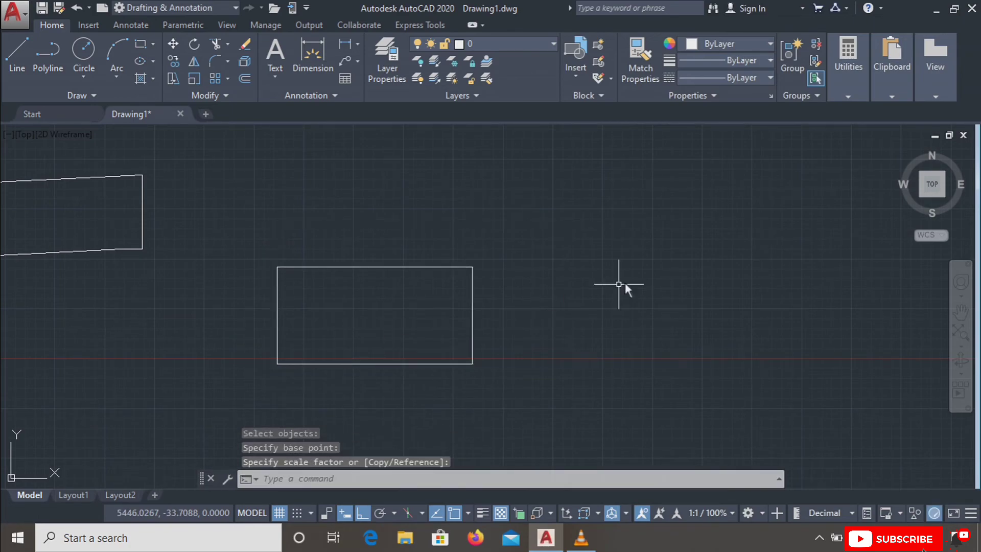
Step: Scale the rectangle again from the right-click menu, based at its lower-right corner
left_click(516, 242)
left_click(414, 376)
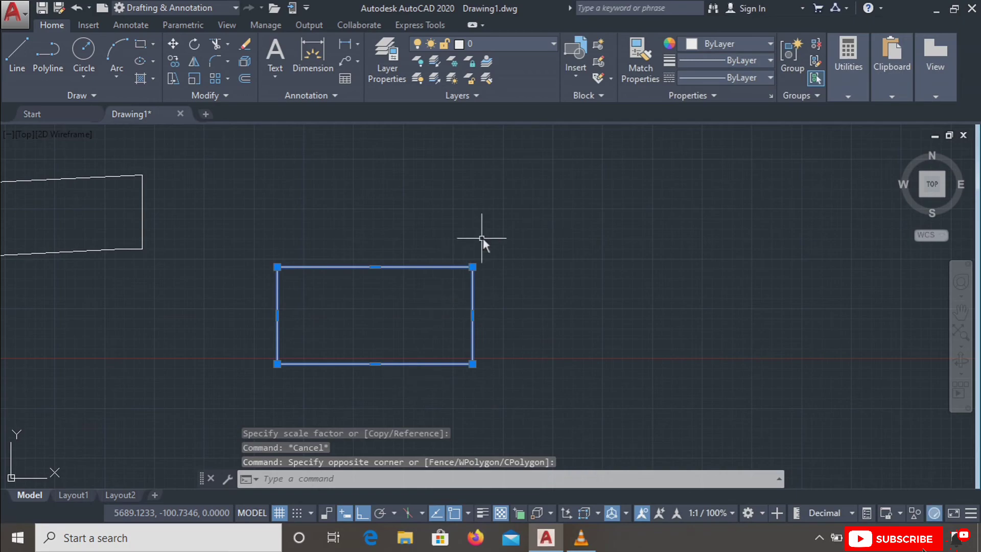
right_click(483, 236)
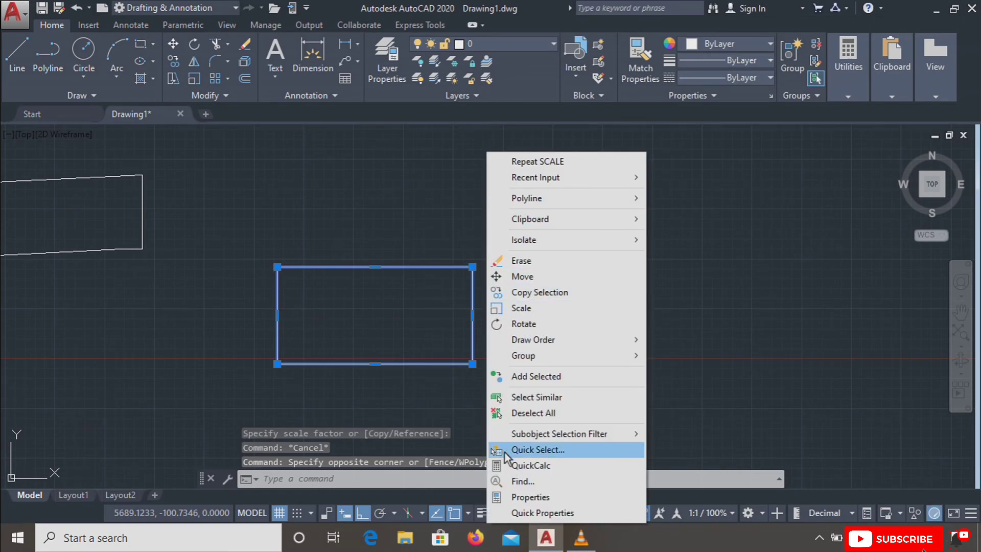
left_click(534, 307)
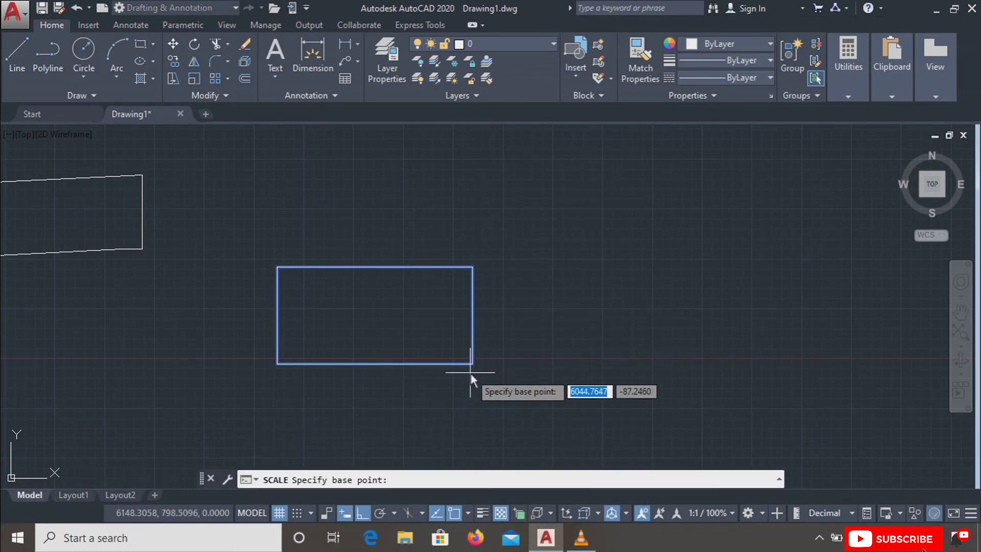
left_click(475, 367)
key("Escape")
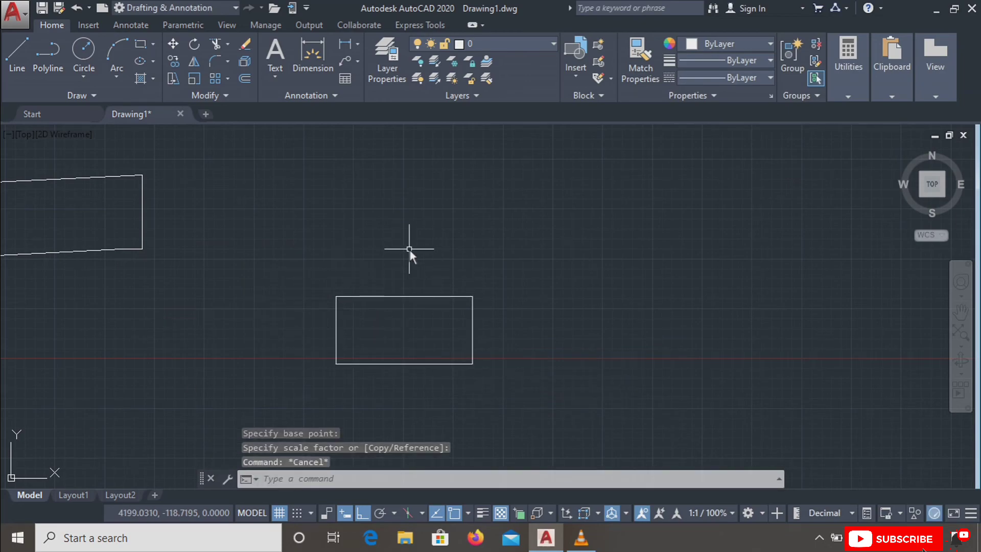
Step: Scale the small rectangle up several times with SC, based at its lower-left corner
type("sc")
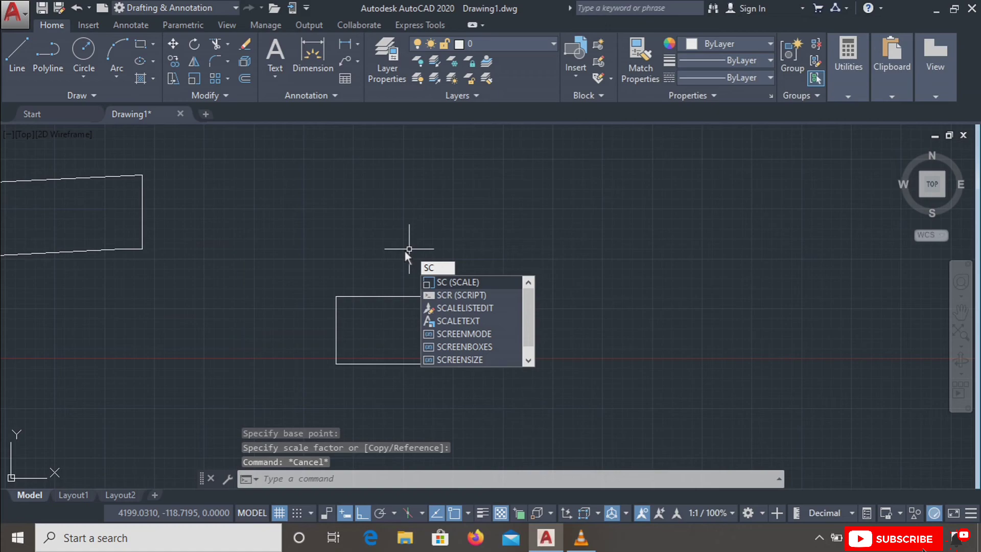
key("Return")
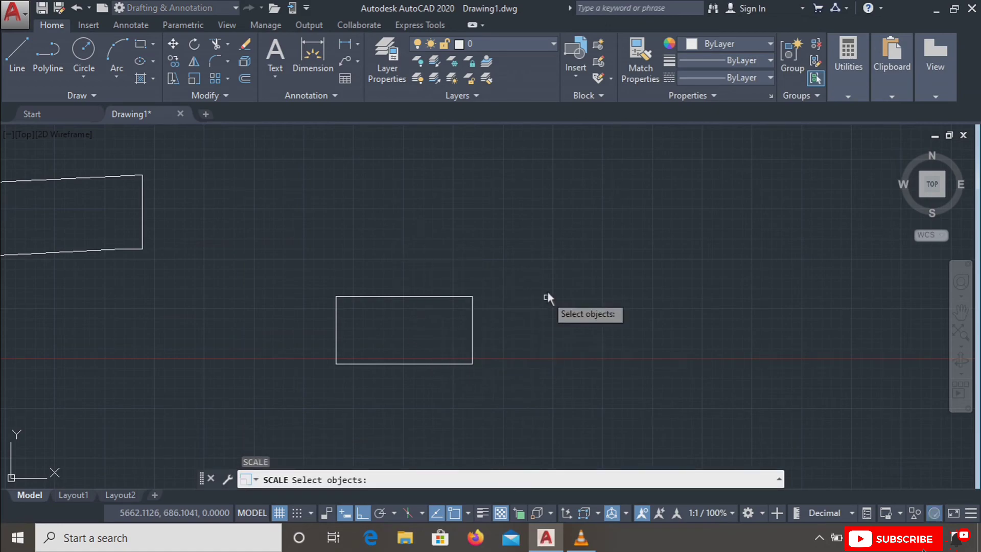
left_click(526, 278)
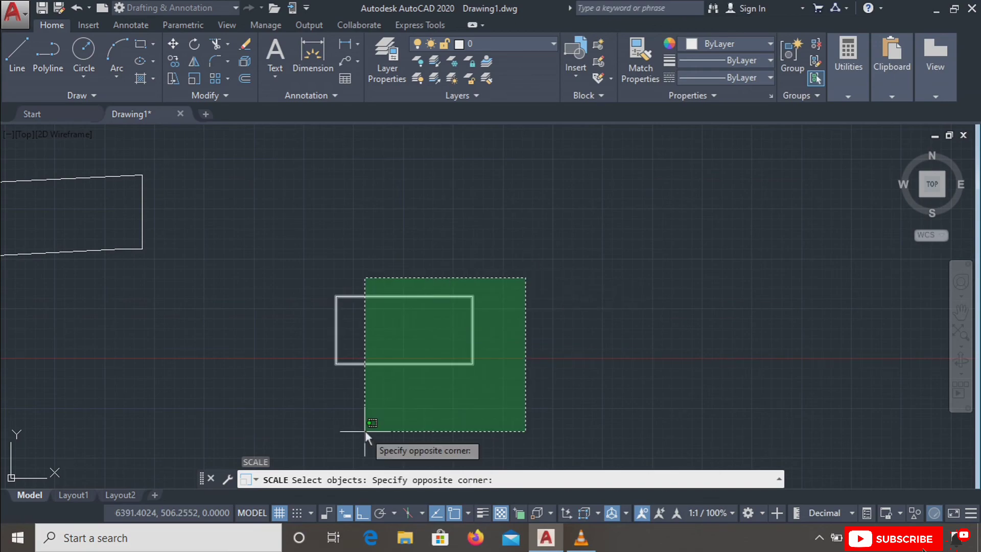
left_click(366, 431)
key("Return")
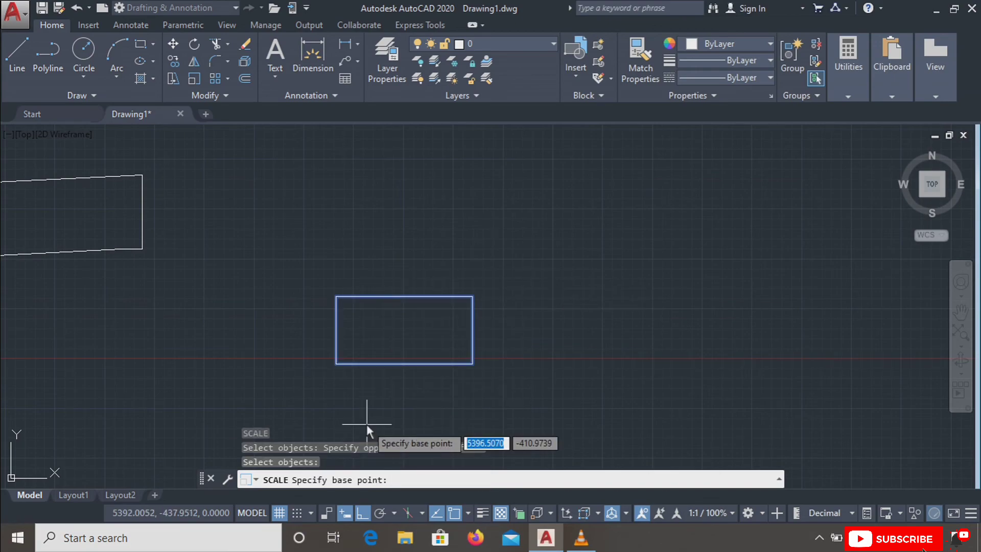
left_click(336, 363)
left_click(567, 394)
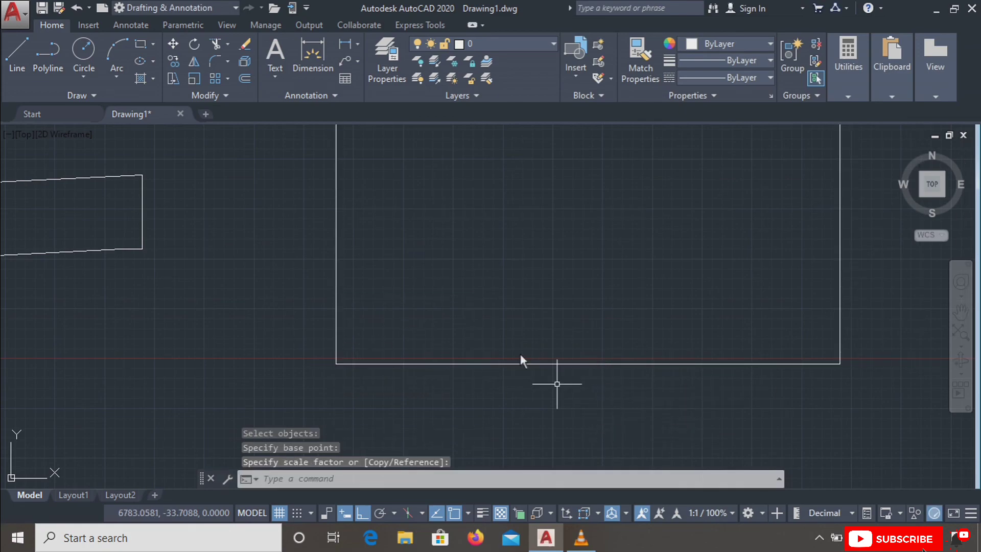
scroll(437, 266, "down", 6)
middle_click_drag(437, 271, 448, 352)
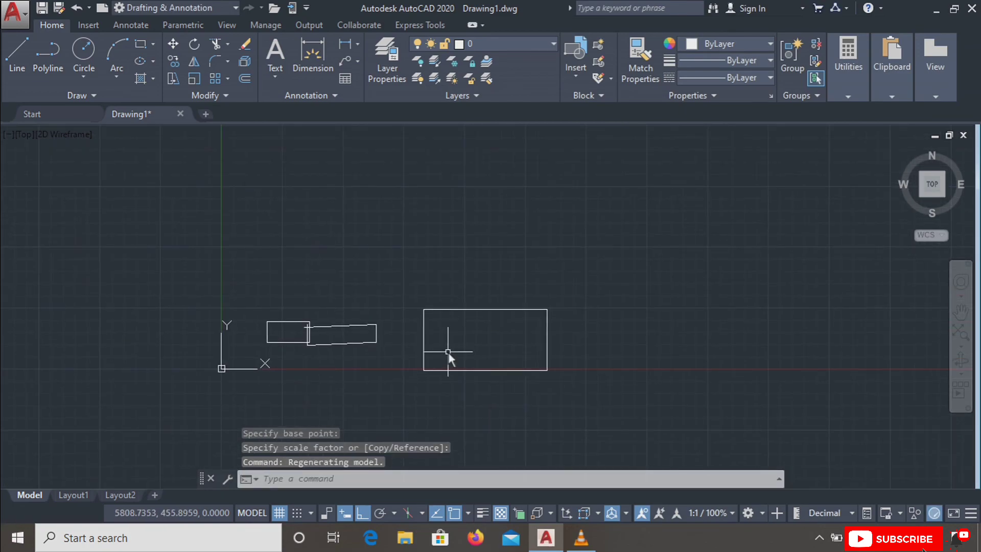